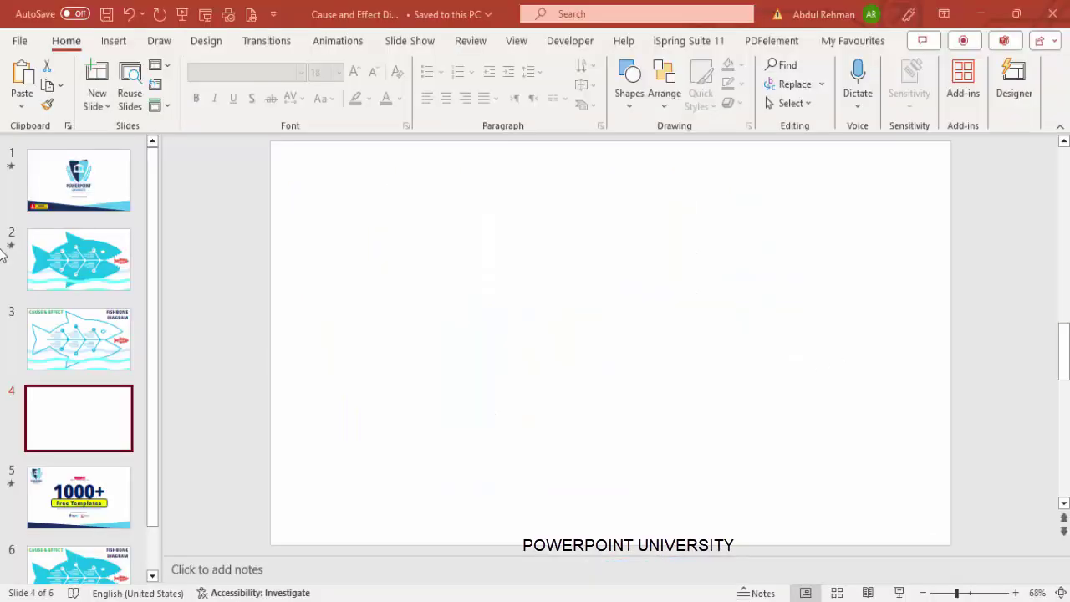
# Insert the fish-eating-fish stock icon, found by searching 'fish', onto the blank fourth slide
pyautogui.click(105, 266)
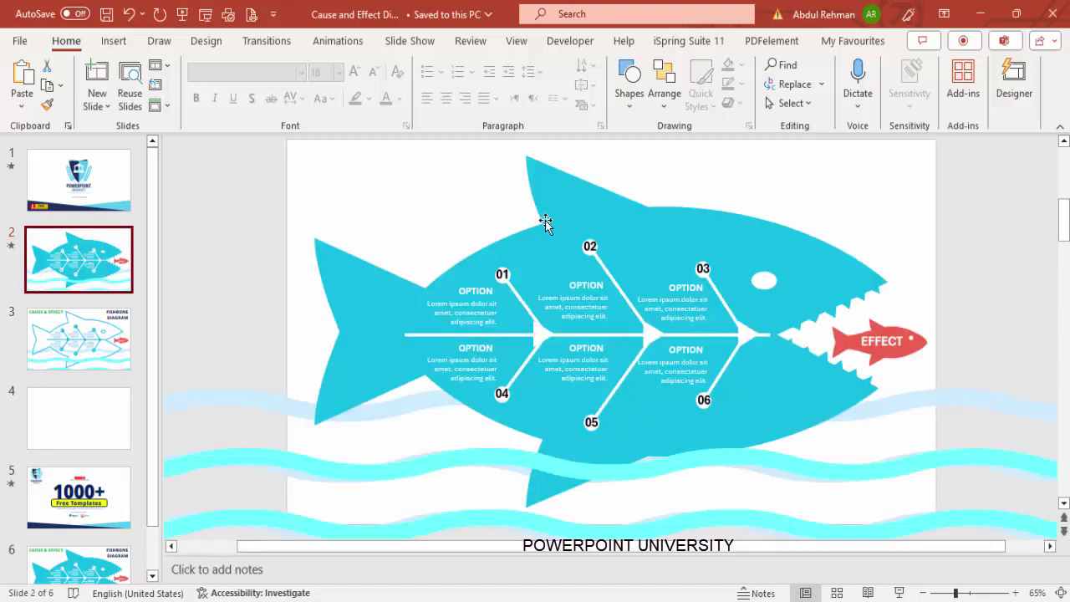
pyautogui.click(87, 430)
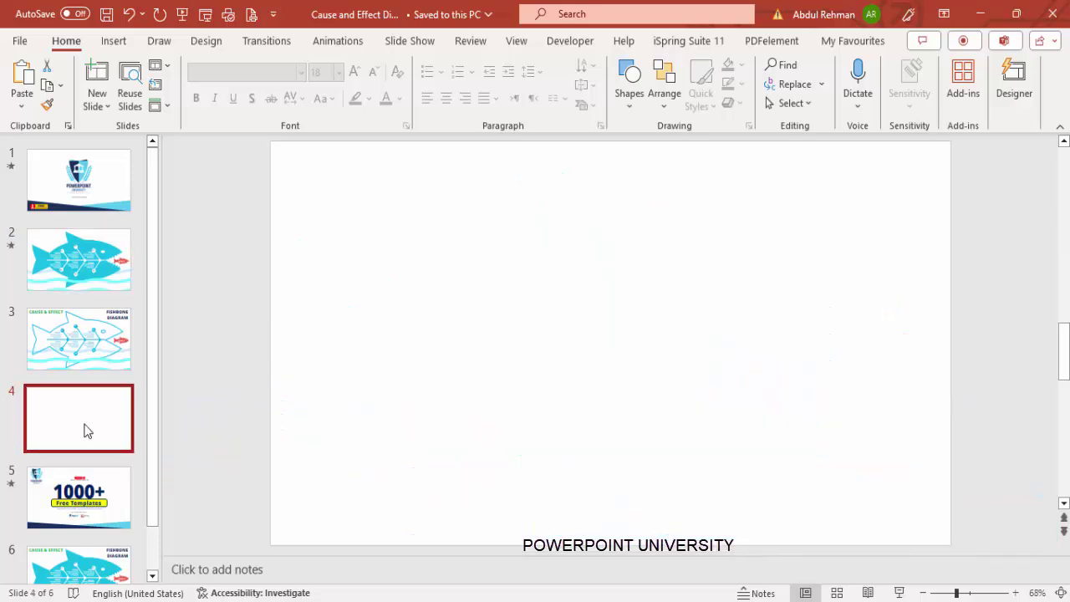
pyautogui.click(119, 48)
pyautogui.click(364, 97)
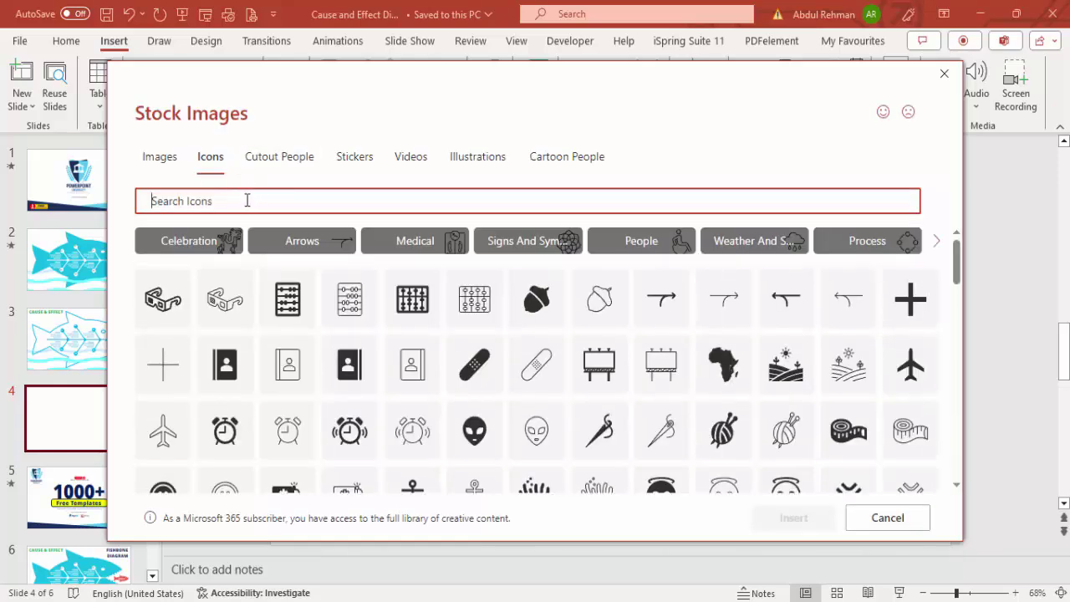
pyautogui.write('fish')
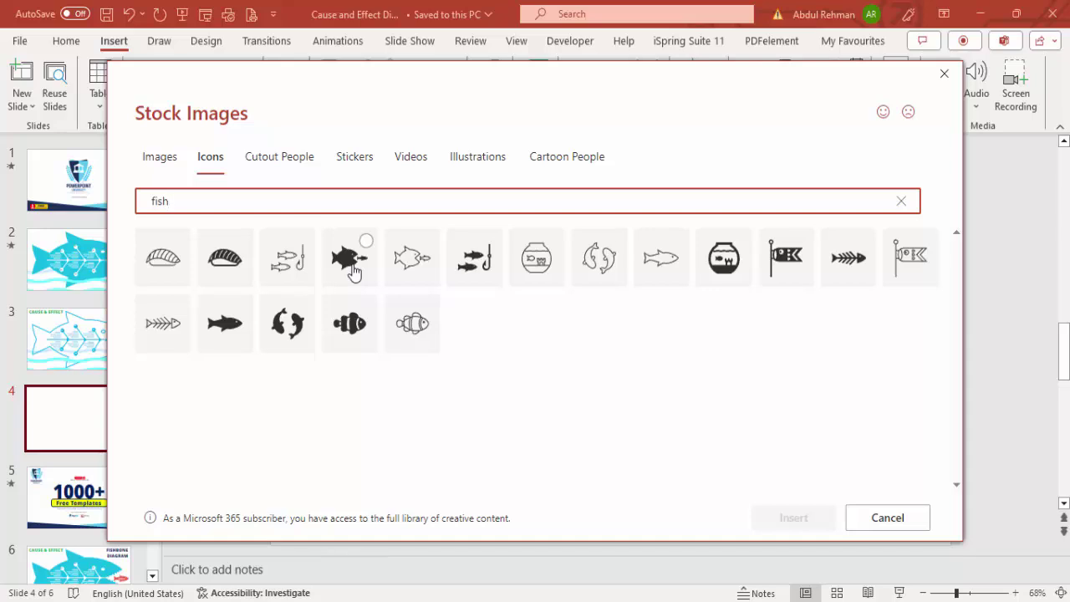
pyautogui.click(351, 263)
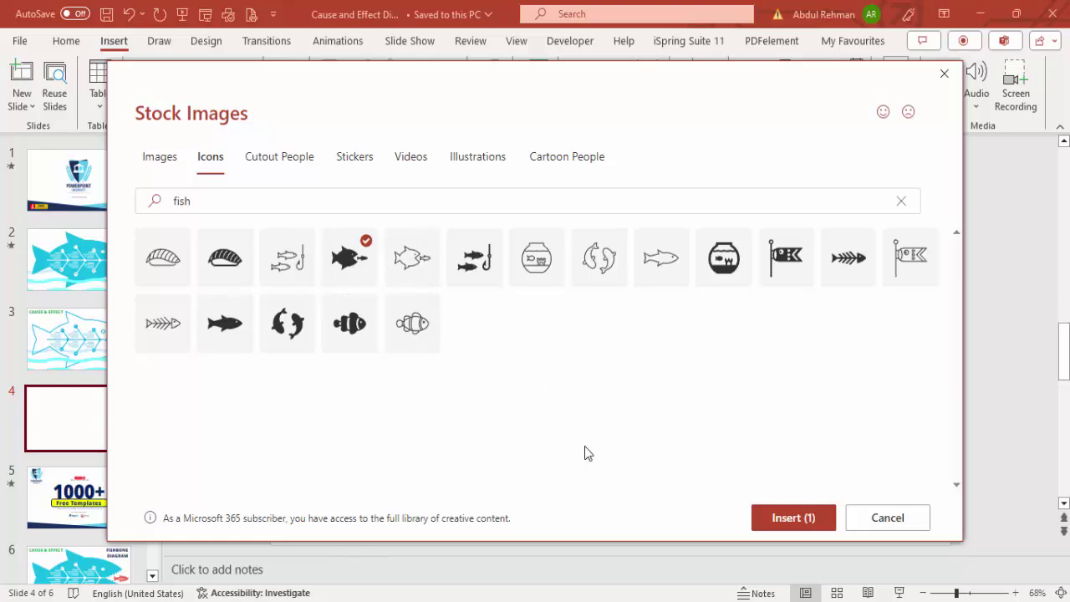
pyautogui.click(803, 520)
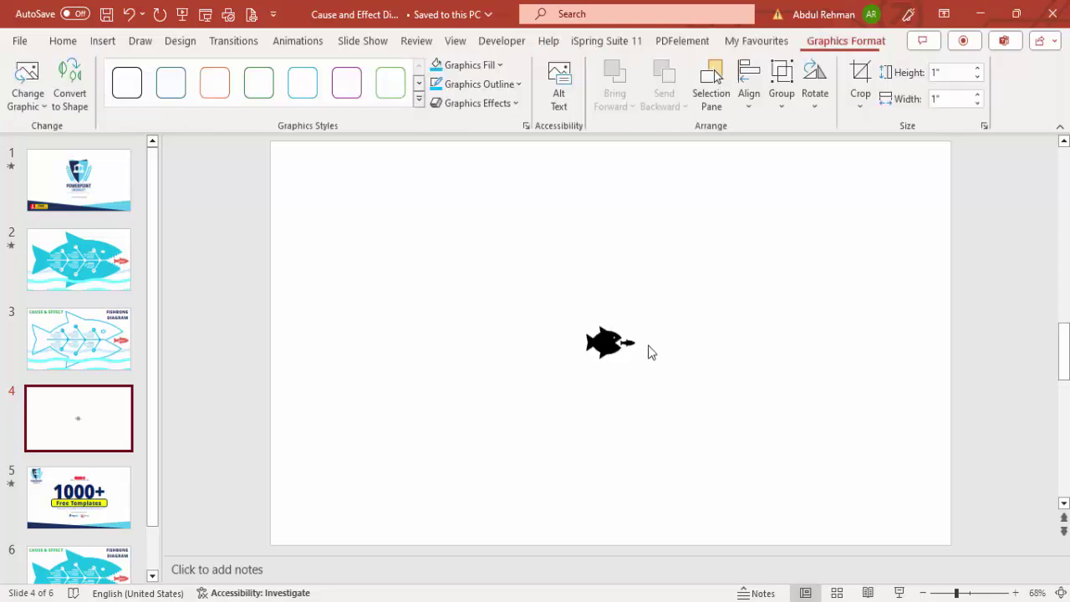
# Enlarge the fish icon to 2.83 inches and move it toward the slide centre
pyautogui.click(611, 343)
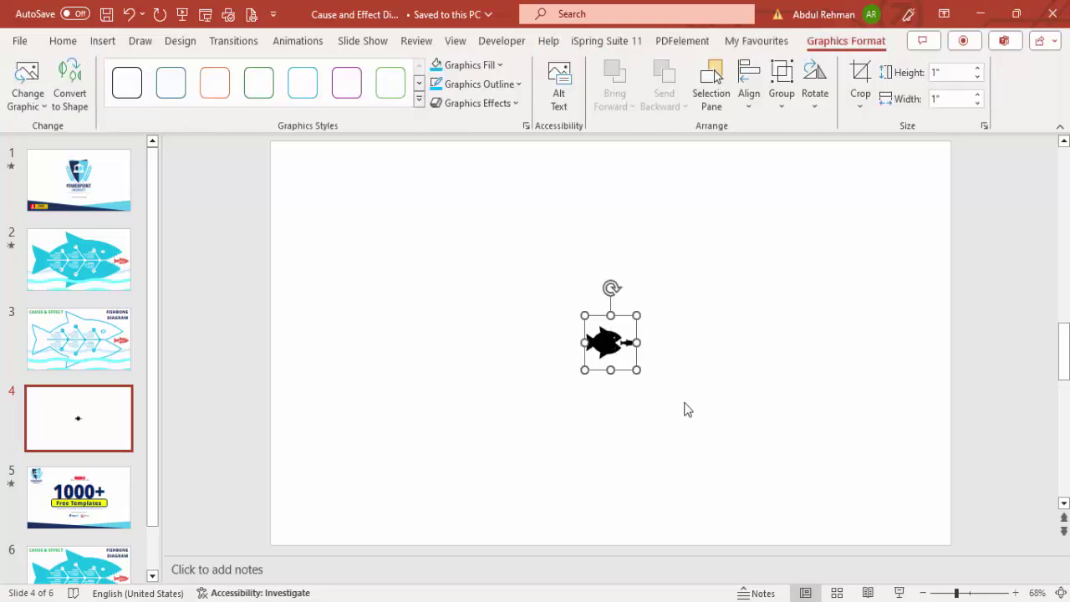
pyautogui.moveTo(636, 370); pyautogui.dragTo(729, 455)
pyautogui.moveTo(659, 395); pyautogui.dragTo(595, 345)
# Ungroup the icon, convert it to a drawing object, and select the big fish alone
pyautogui.rightClick(589, 338)
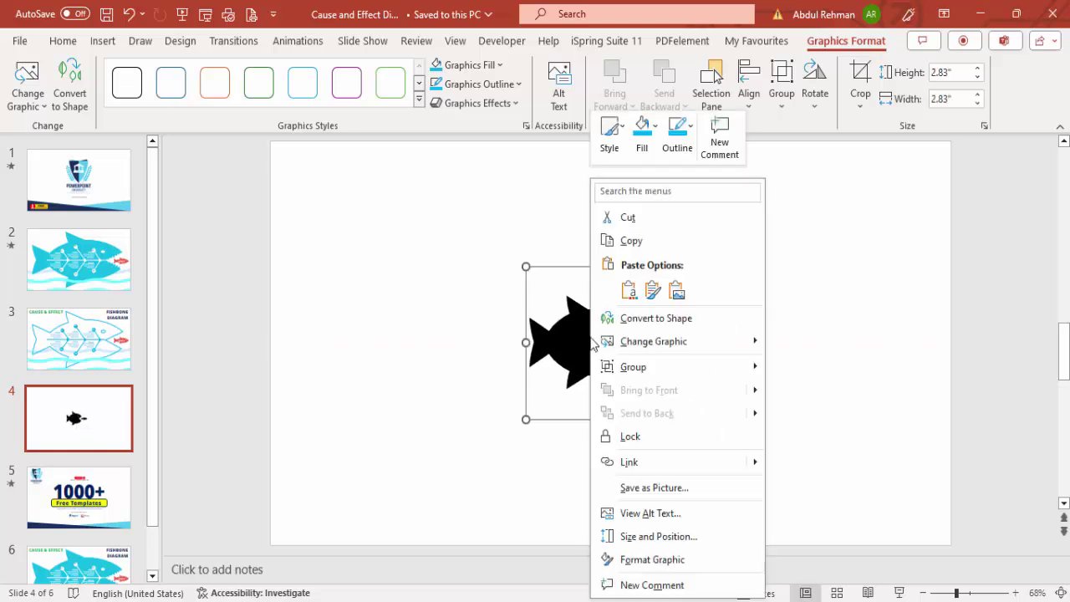
pyautogui.moveTo(664, 367)
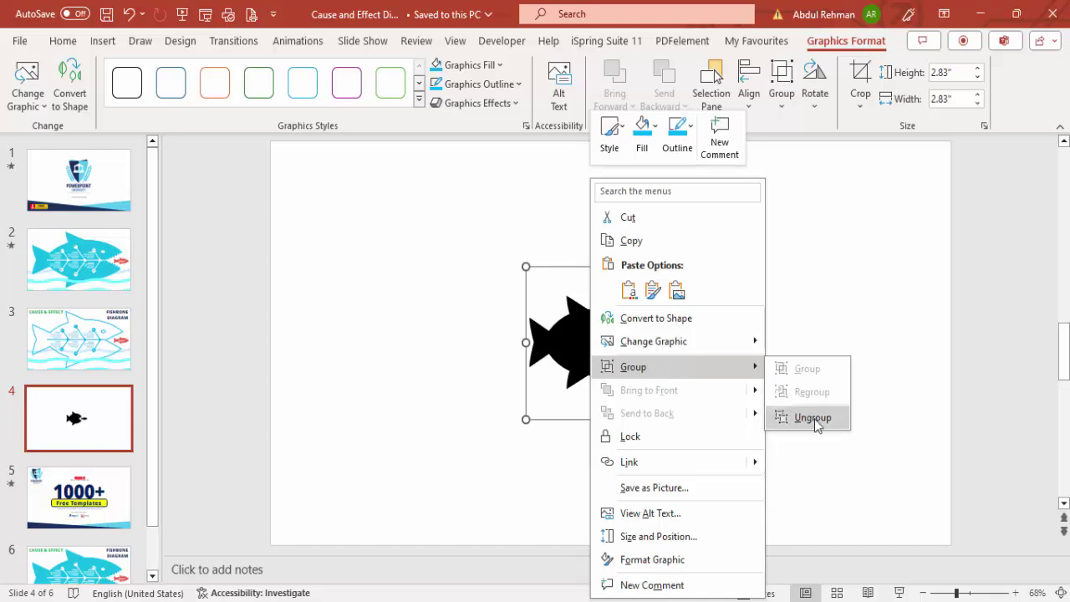
pyautogui.click(813, 418)
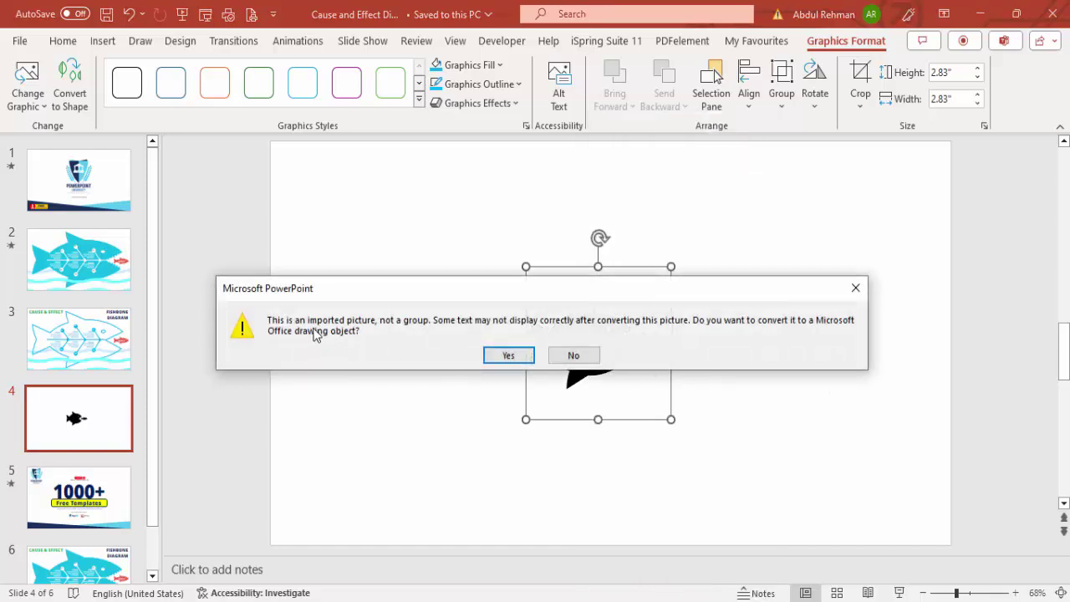
pyautogui.click(505, 359)
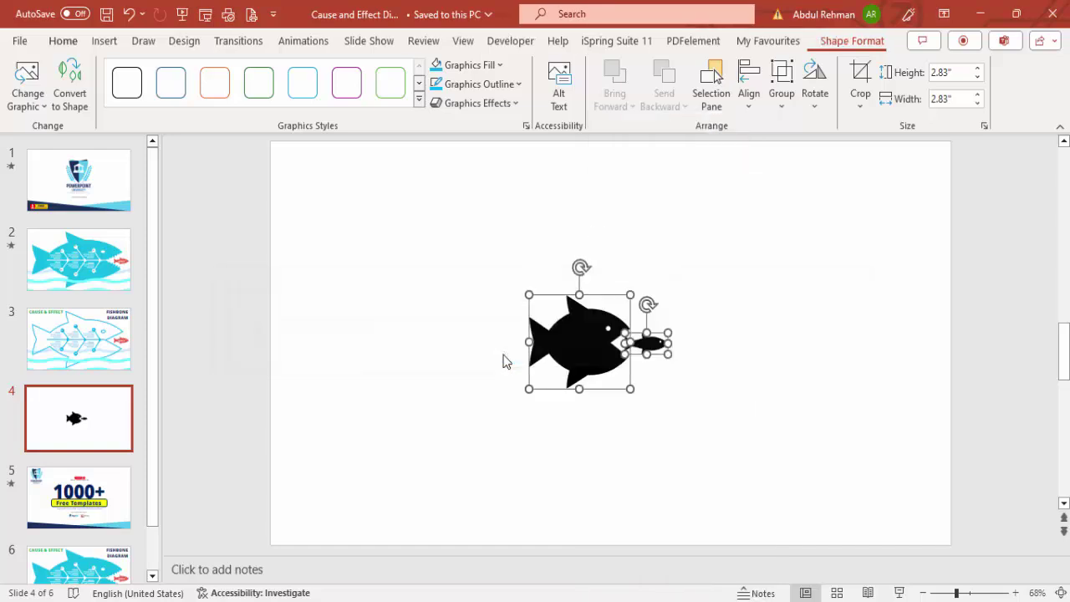
pyautogui.click(716, 340)
pyautogui.click(558, 341)
pyautogui.click(659, 358)
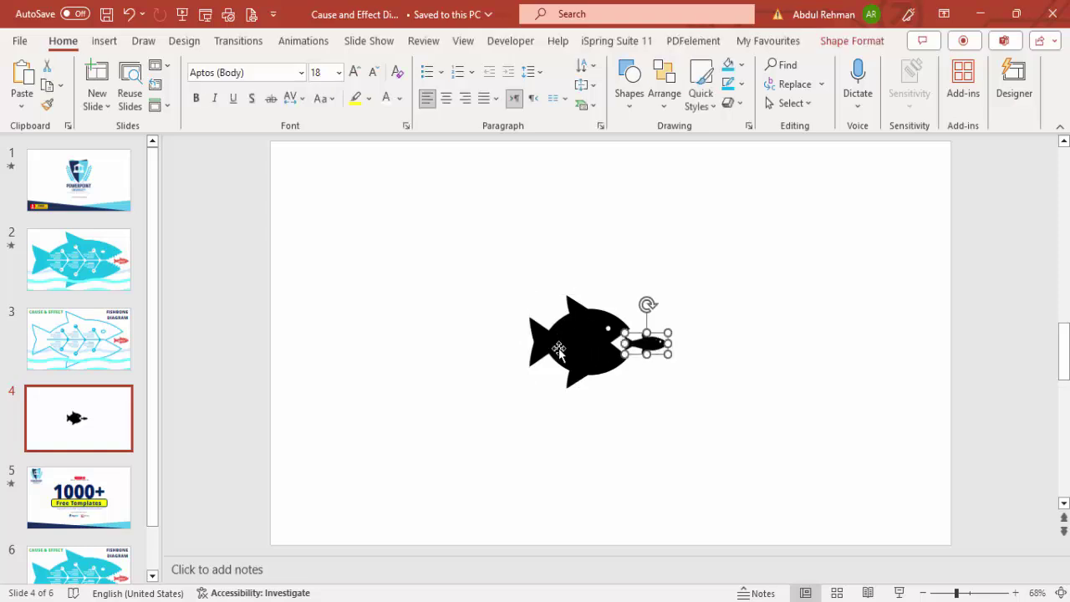
pyautogui.click(583, 350)
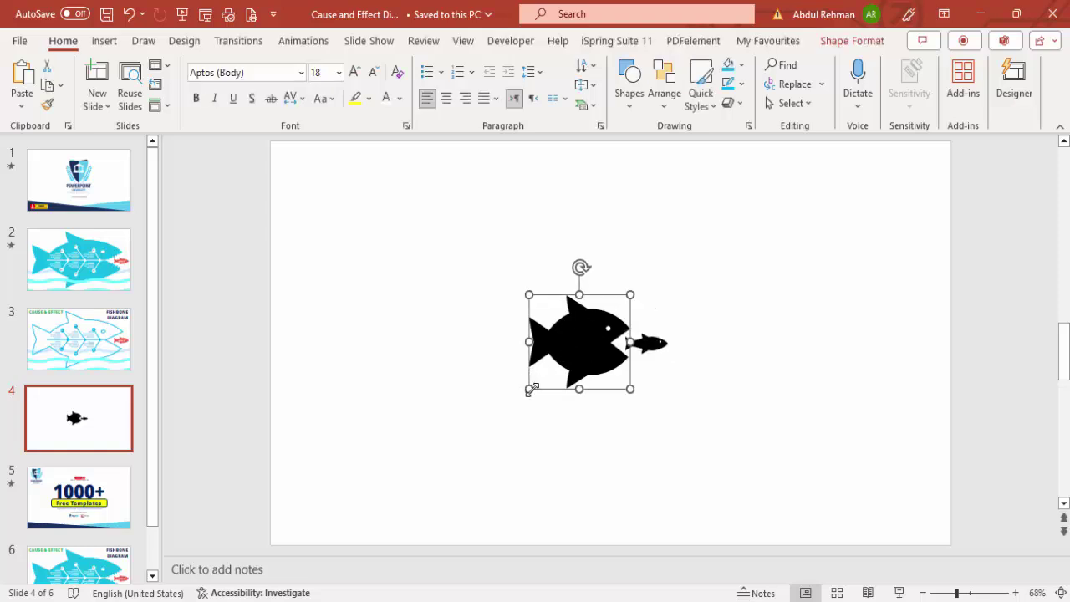
# Stretch the big fish wider and taller toward the slide edges, also resizing the small fish
pyautogui.moveTo(528, 389); pyautogui.dragTo(377, 528)
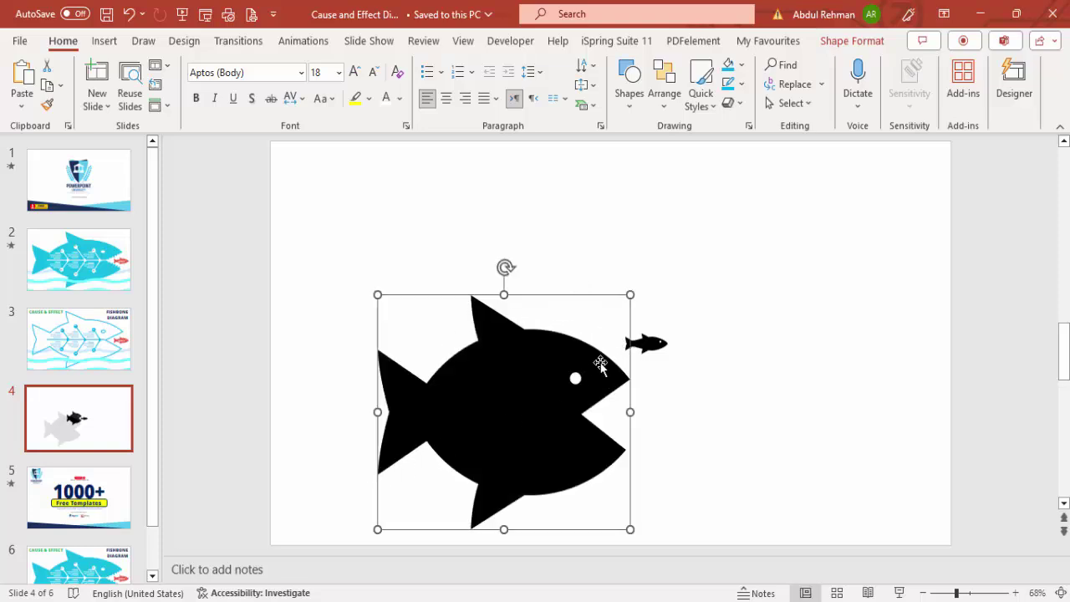
pyautogui.click(660, 346)
pyautogui.moveTo(672, 358); pyautogui.dragTo(898, 369)
pyautogui.moveTo(555, 389); pyautogui.dragTo(541, 323)
pyautogui.moveTo(617, 342); pyautogui.dragTo(834, 343)
pyautogui.moveTo(364, 342); pyautogui.dragTo(314, 342)
pyautogui.moveTo(581, 484); pyautogui.dragTo(581, 511)
pyautogui.moveTo(574, 223); pyautogui.dragTo(575, 196)
pyautogui.moveTo(835, 354); pyautogui.dragTo(904, 354)
pyautogui.moveTo(315, 354); pyautogui.dragTo(290, 354)
pyautogui.moveTo(599, 196); pyautogui.dragTo(597, 178)
# Move the small fish just outside the big fish's open mouth
pyautogui.click(874, 360)
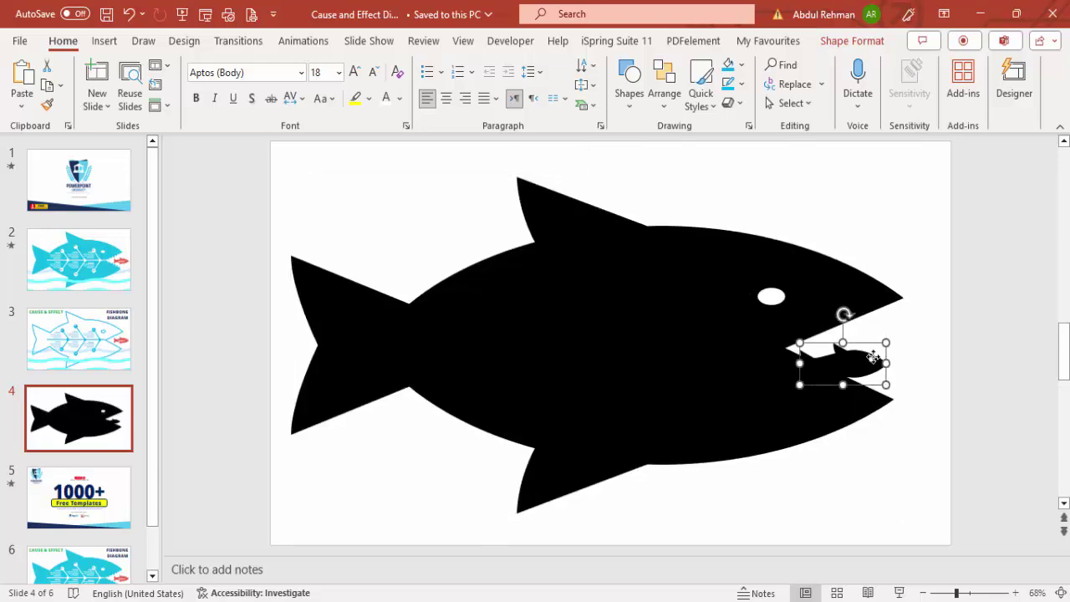
pyautogui.moveTo(839, 362); pyautogui.dragTo(913, 355)
pyautogui.click(604, 317)
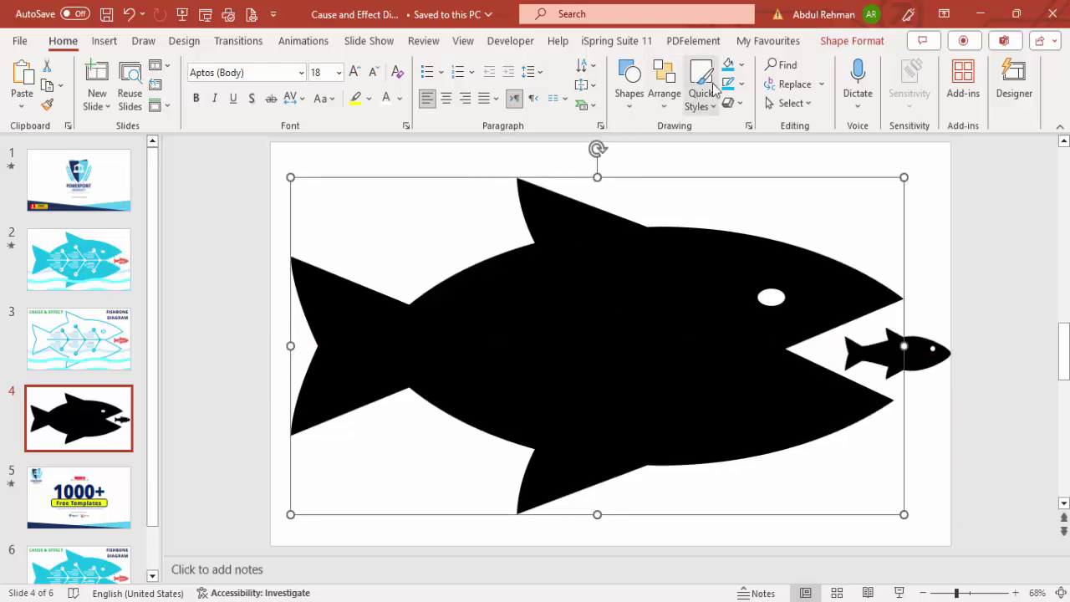
# Fill the big fish cyan and the small fish coral red from Recent Colors
pyautogui.click(730, 67)
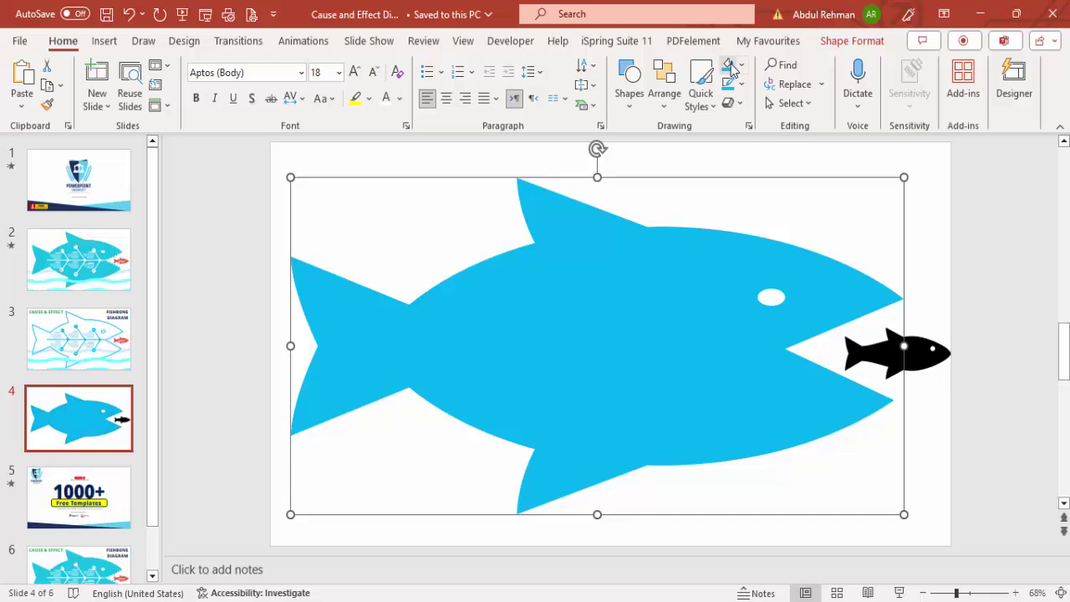
pyautogui.click(921, 355)
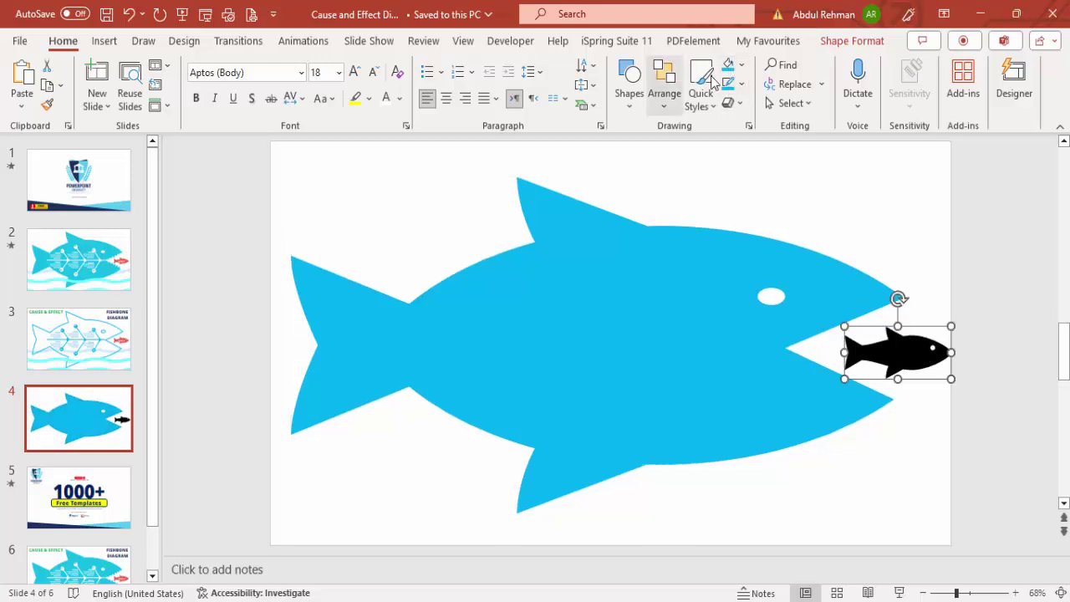
pyautogui.click(740, 65)
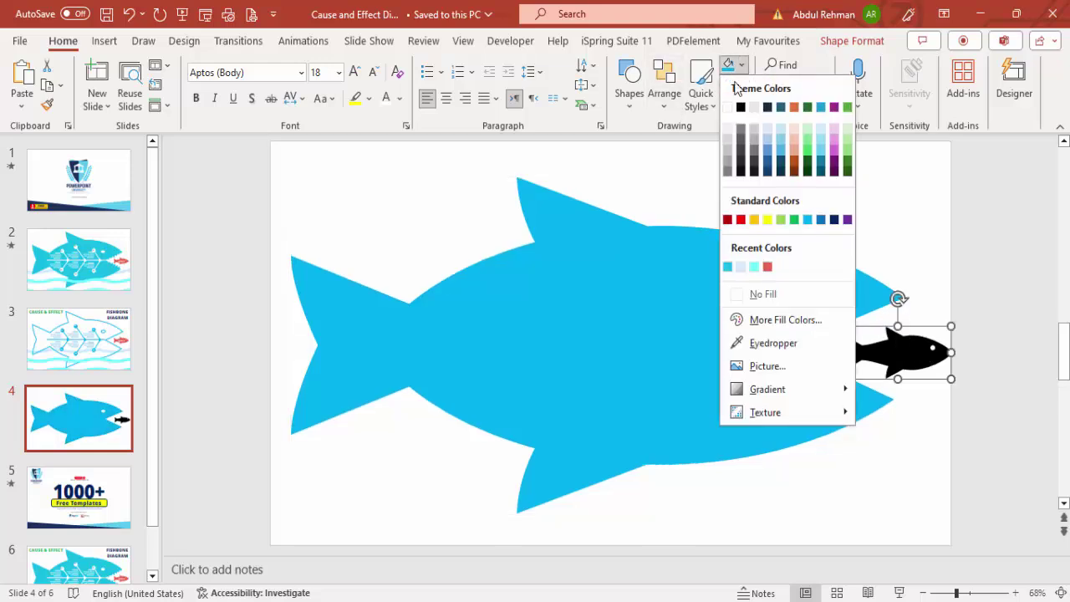
pyautogui.click(767, 267)
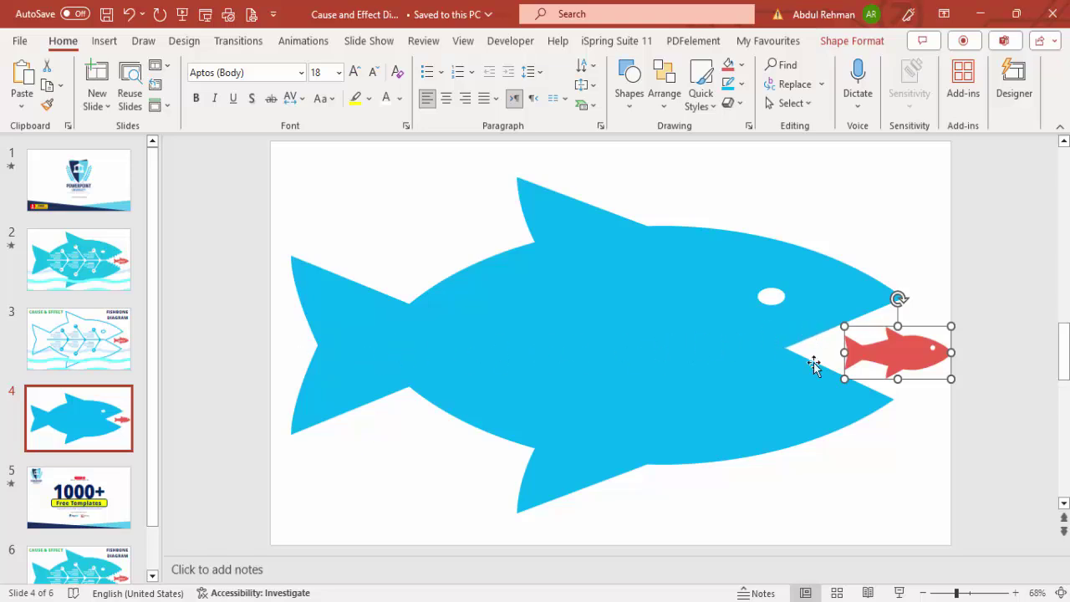
pyautogui.click(103, 44)
# Draw a horizontal straight line through the fish body from tail toward the mouth
pyautogui.click(330, 84)
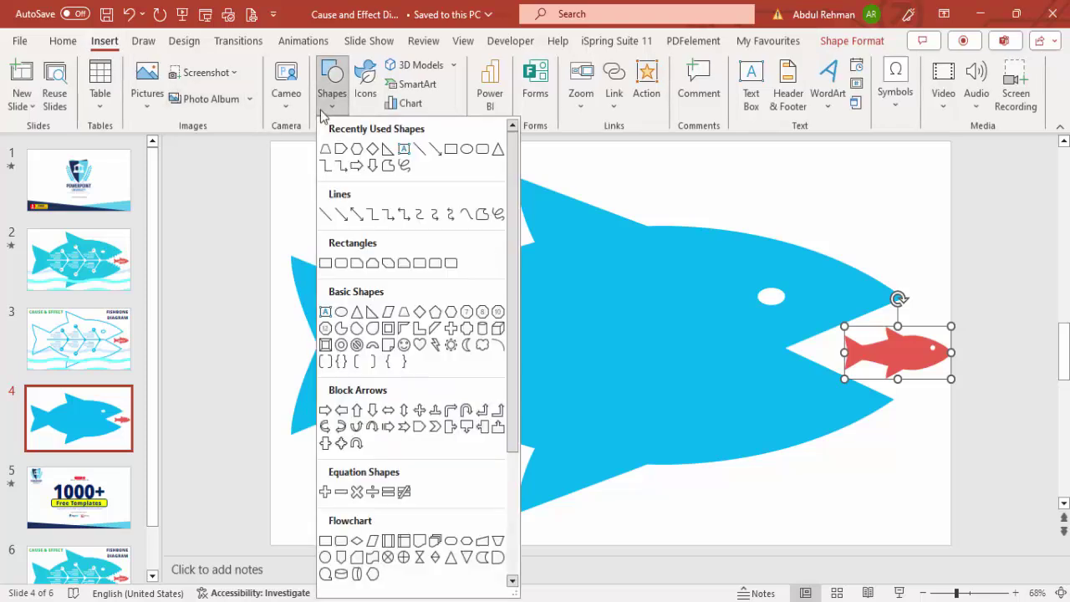
pyautogui.click(329, 216)
pyautogui.moveTo(405, 345); pyautogui.dragTo(511, 347)
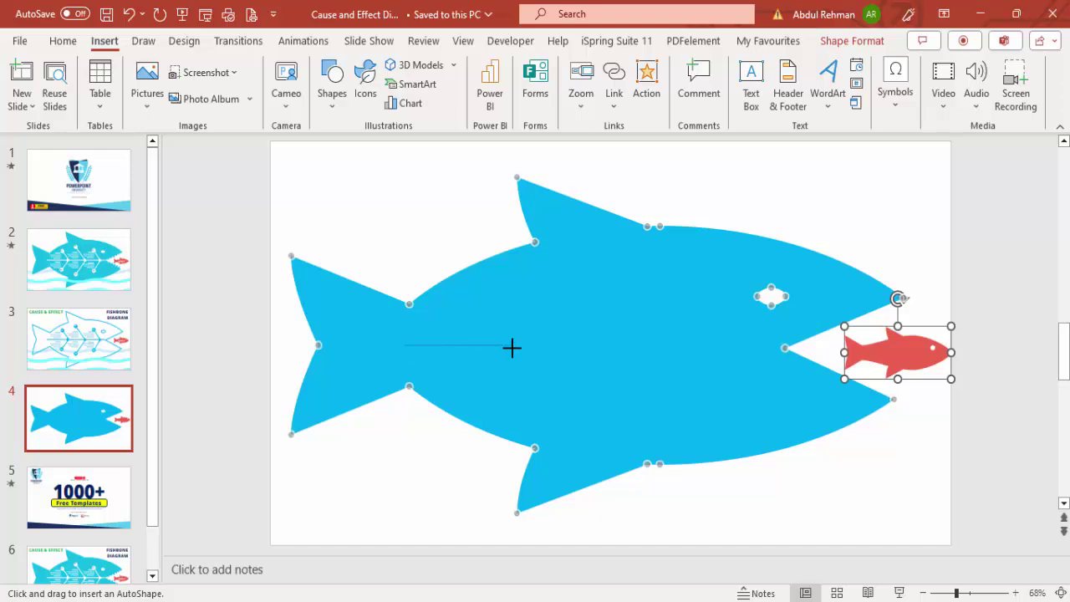
pyautogui.moveTo(584, 349); pyautogui.dragTo(775, 346)
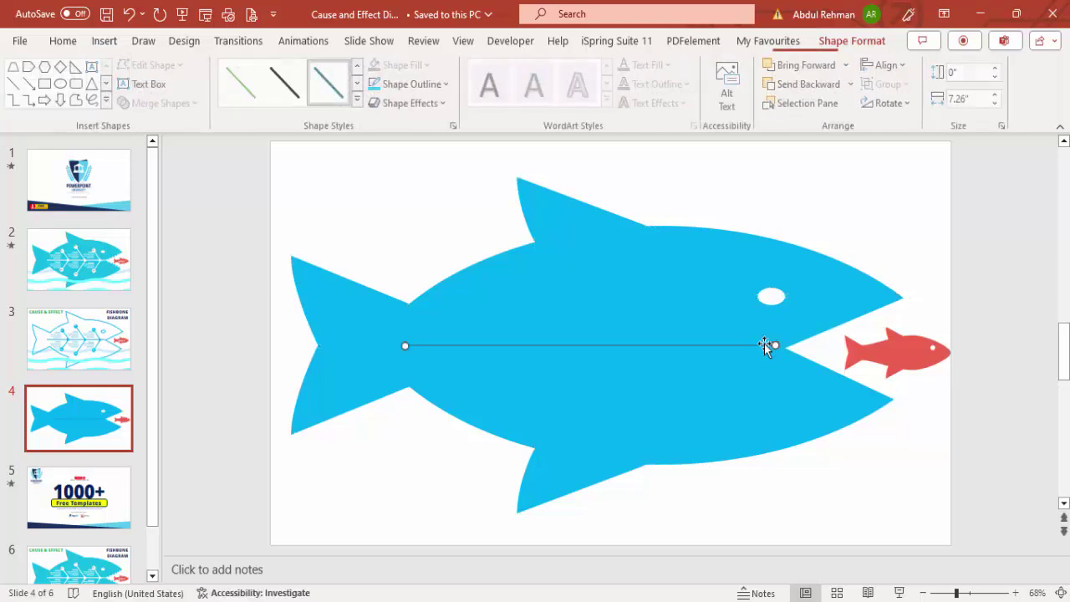
# Make the spine line white and 4½ pt thick
pyautogui.click(422, 83)
pyautogui.click(376, 126)
pyautogui.click(414, 84)
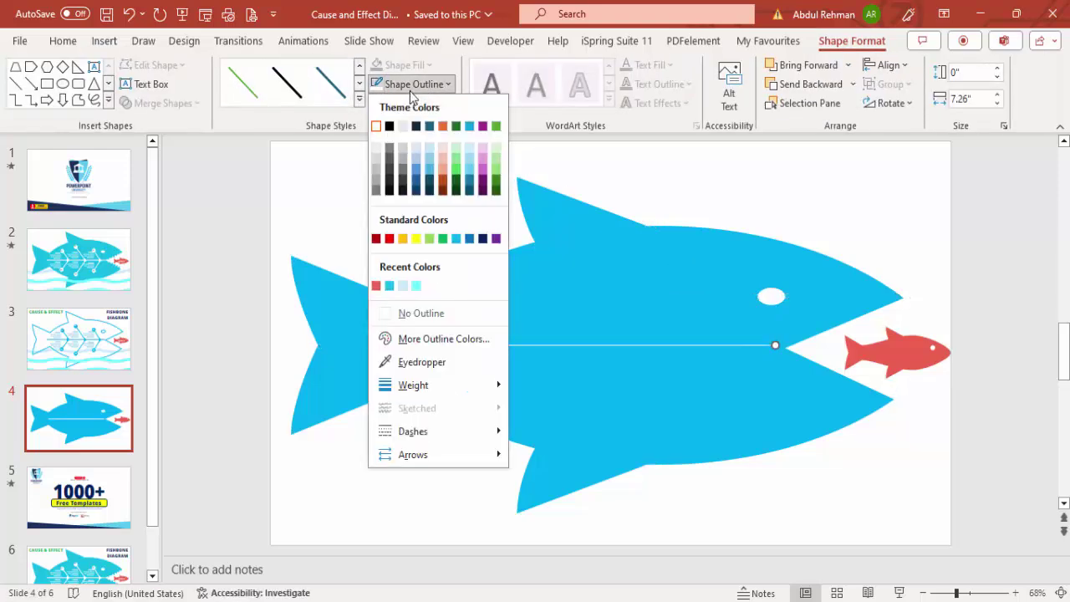
pyautogui.moveTo(439, 386)
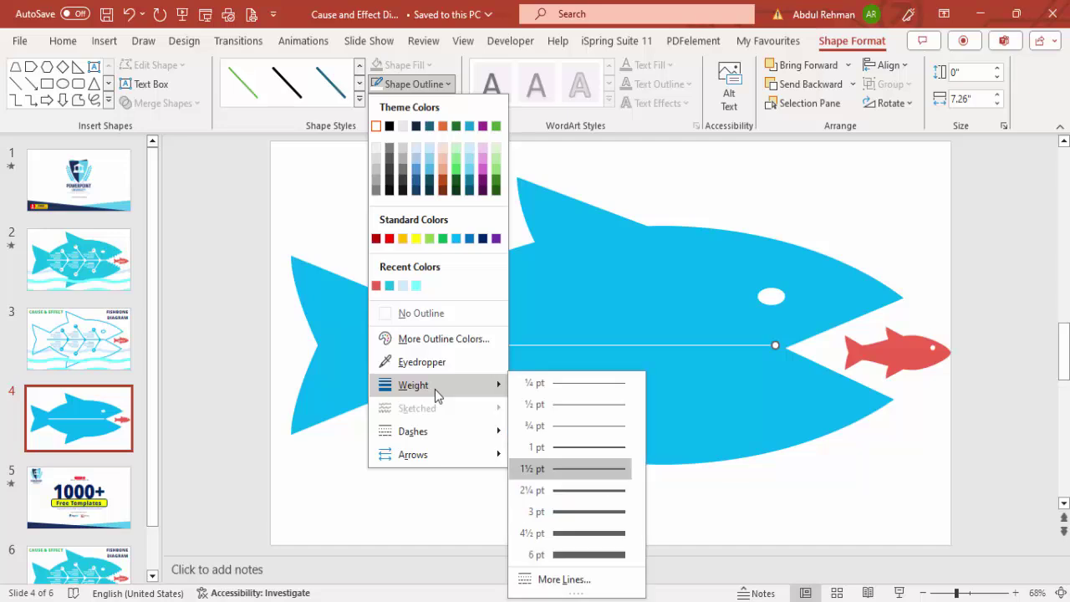
pyautogui.click(584, 532)
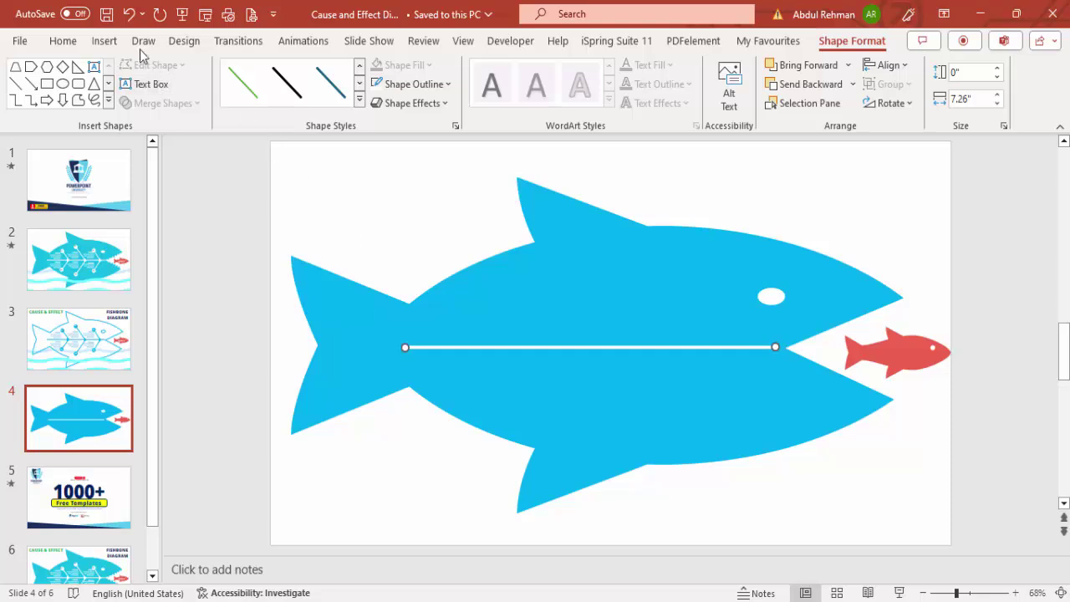
# Draw a diagonal line rising from the spine toward the upper left
pyautogui.click(107, 41)
pyautogui.click(329, 107)
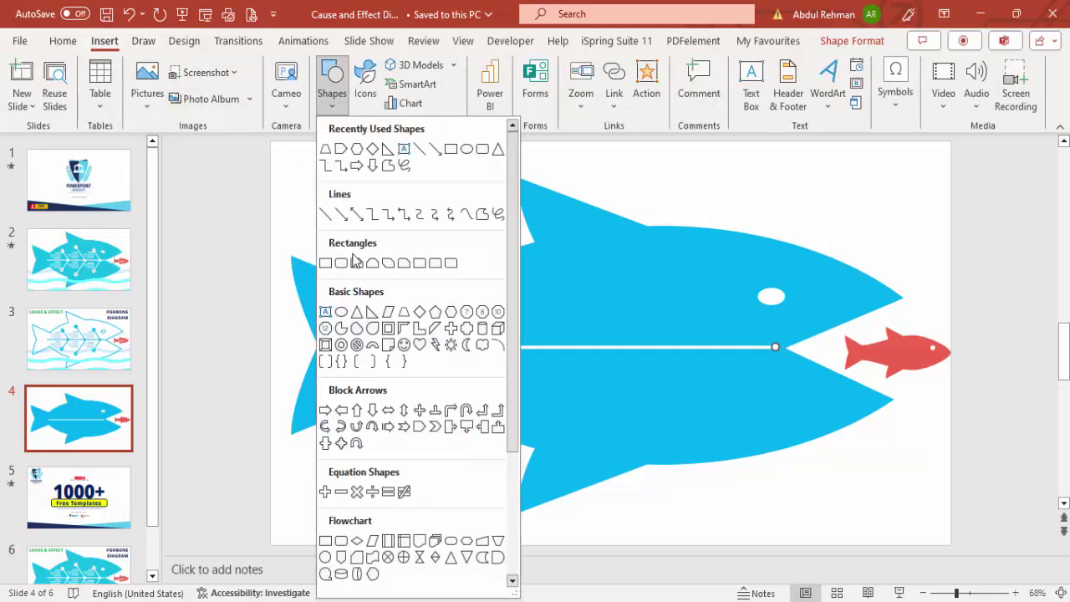
pyautogui.click(326, 214)
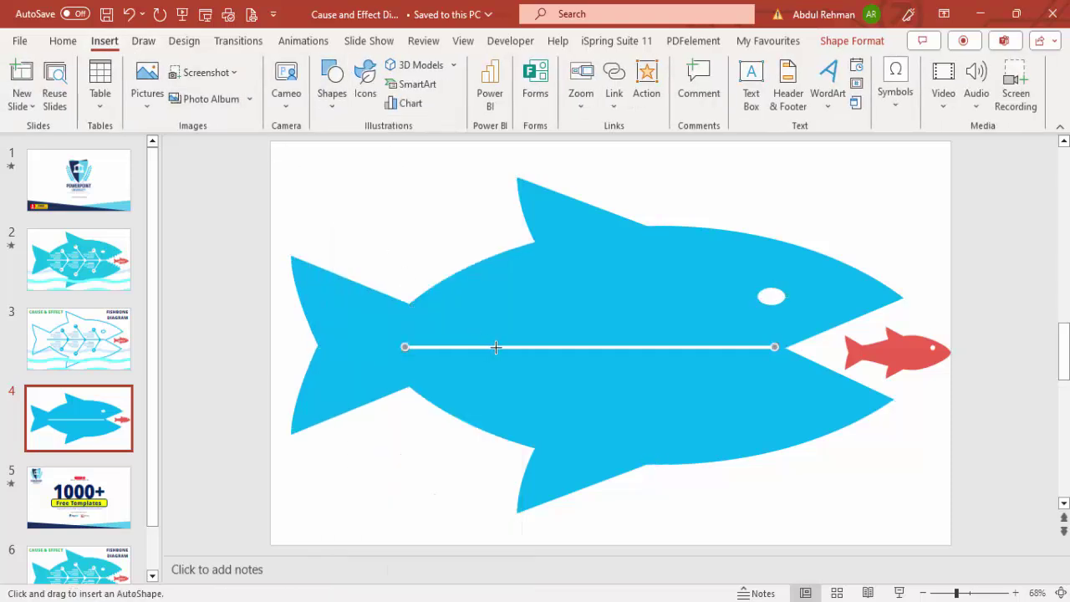
pyautogui.moveTo(494, 345); pyautogui.dragTo(451, 315)
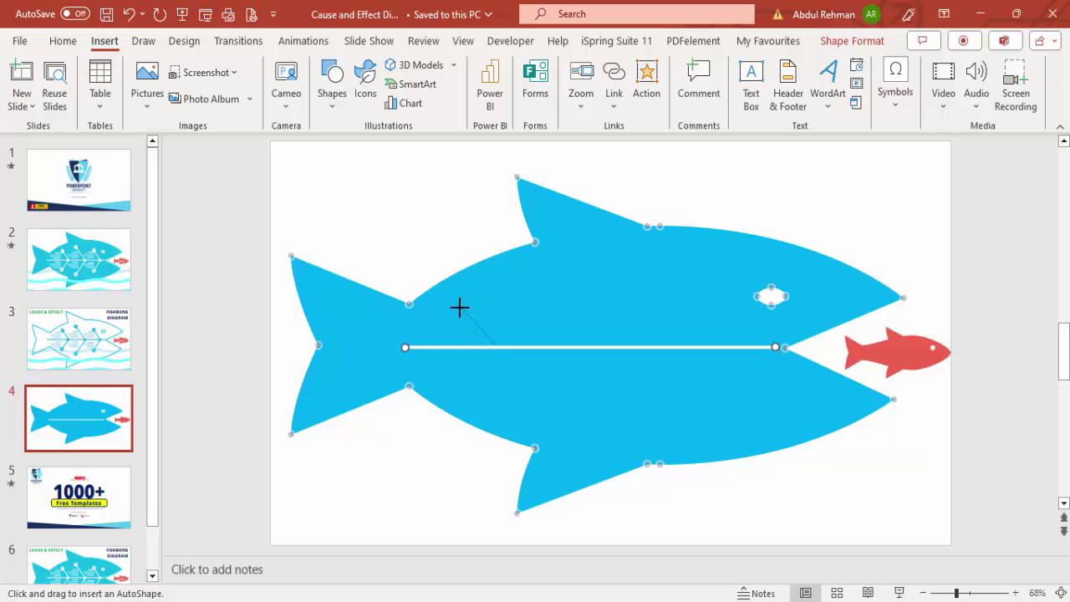
pyautogui.moveTo(456, 307); pyautogui.dragTo(455, 307)
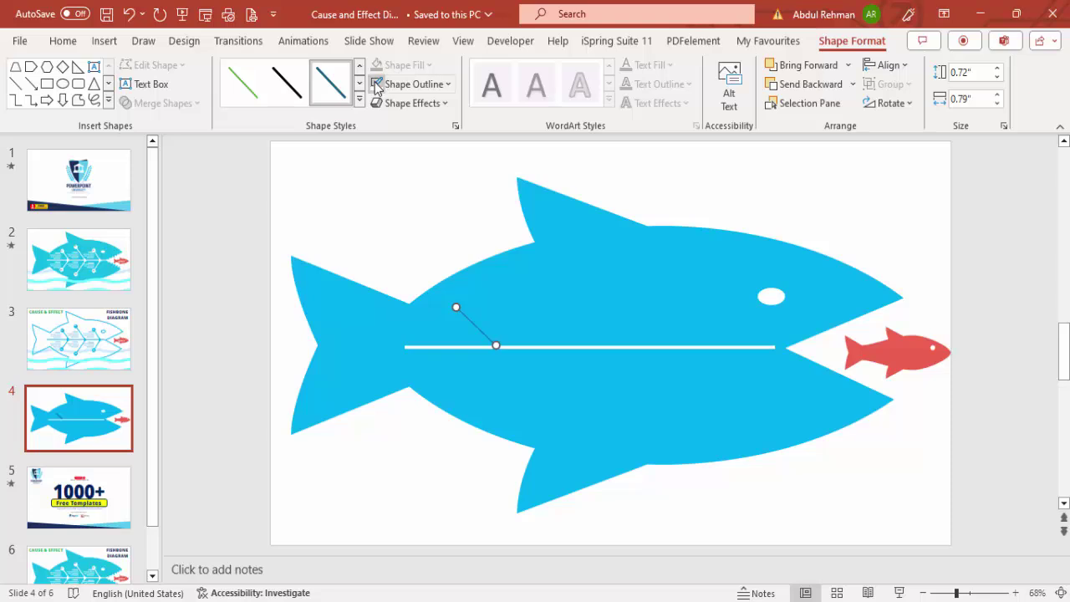
# Set the bone line's outline weight to 4½ pt
pyautogui.click(422, 85)
pyautogui.moveTo(432, 385)
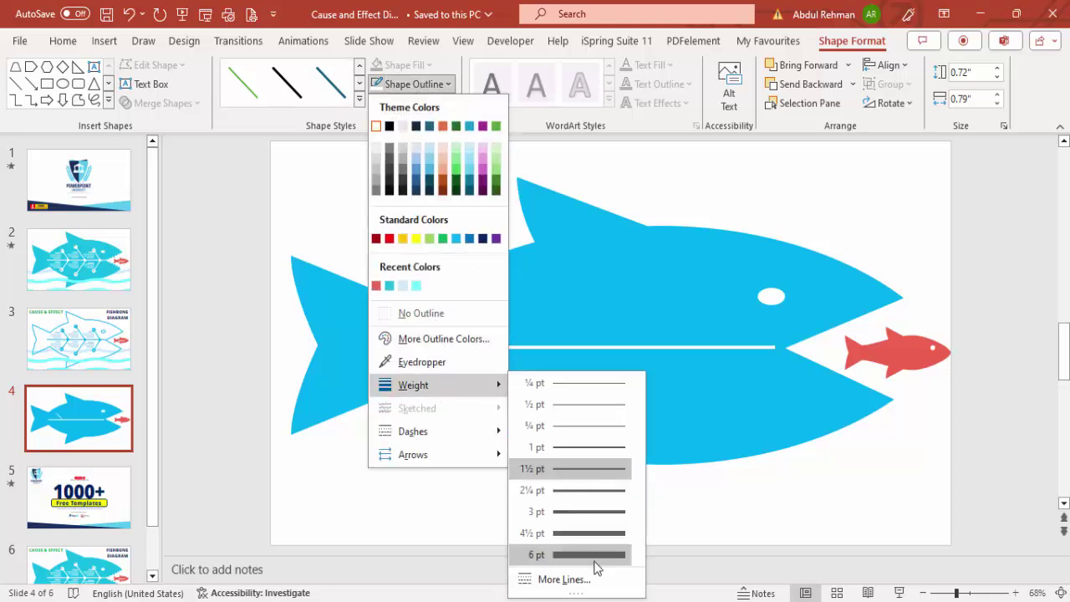
pyautogui.click(593, 535)
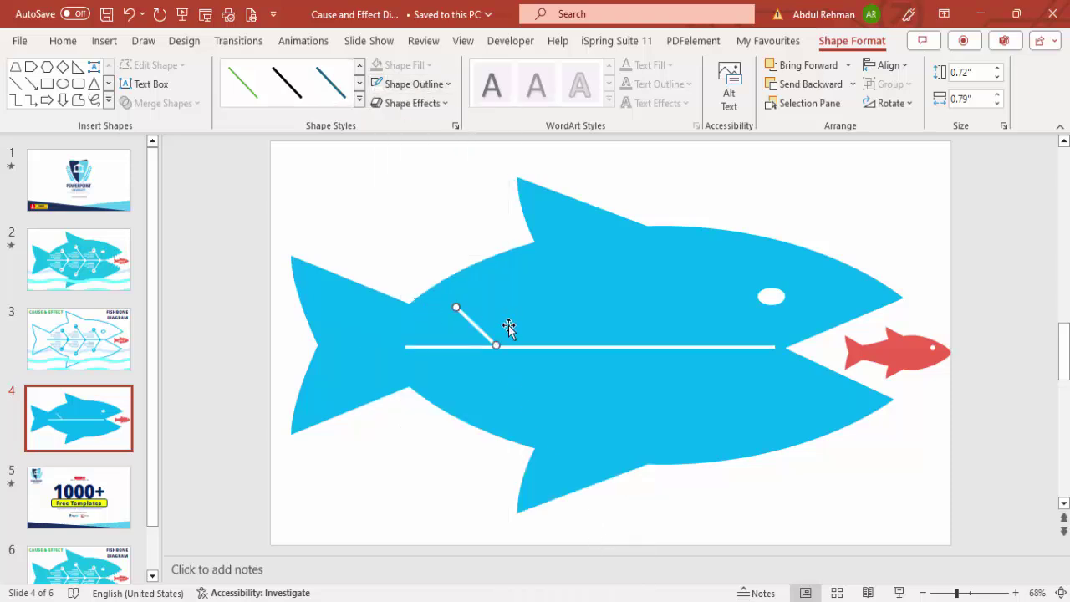
pyautogui.rightClick(466, 320)
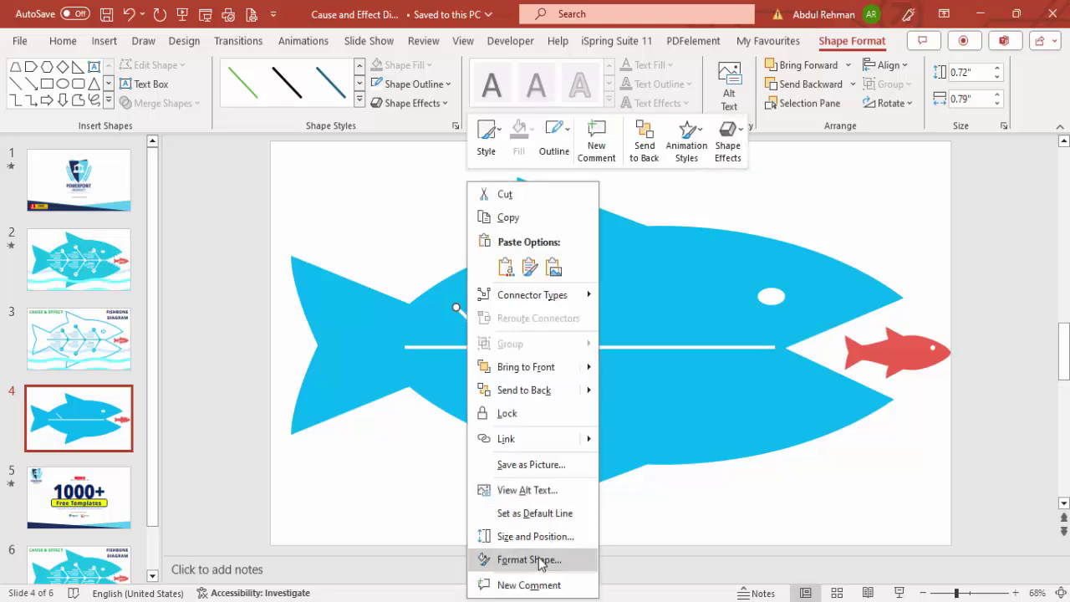
# In Format Shape, set the bone's begin arrow type to Oval Arrow
pyautogui.click(494, 562)
pyautogui.scroll(-2, 962, 434)
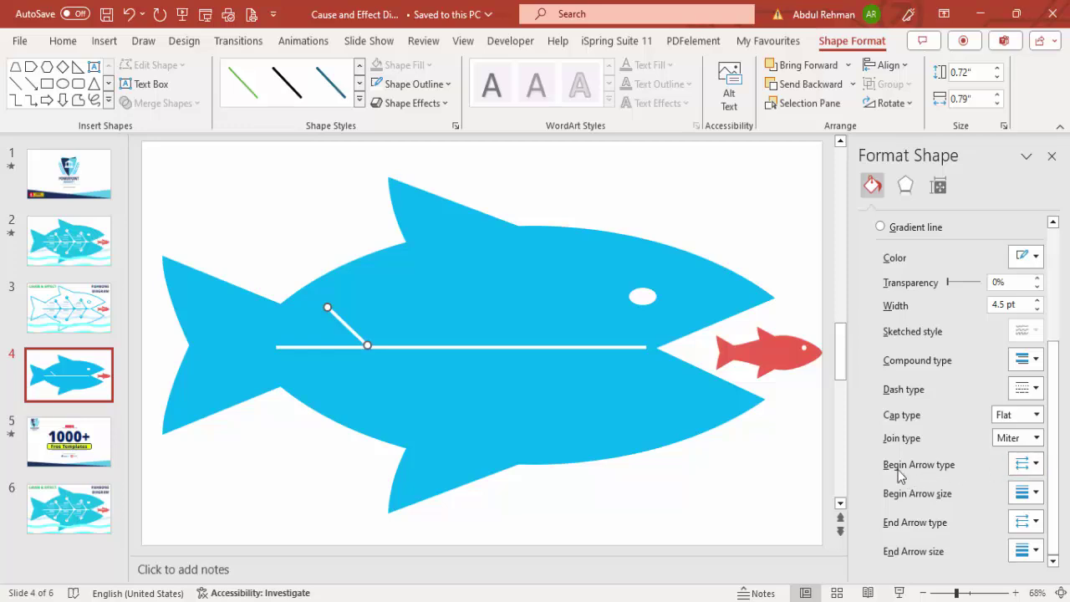
pyautogui.click(1029, 466)
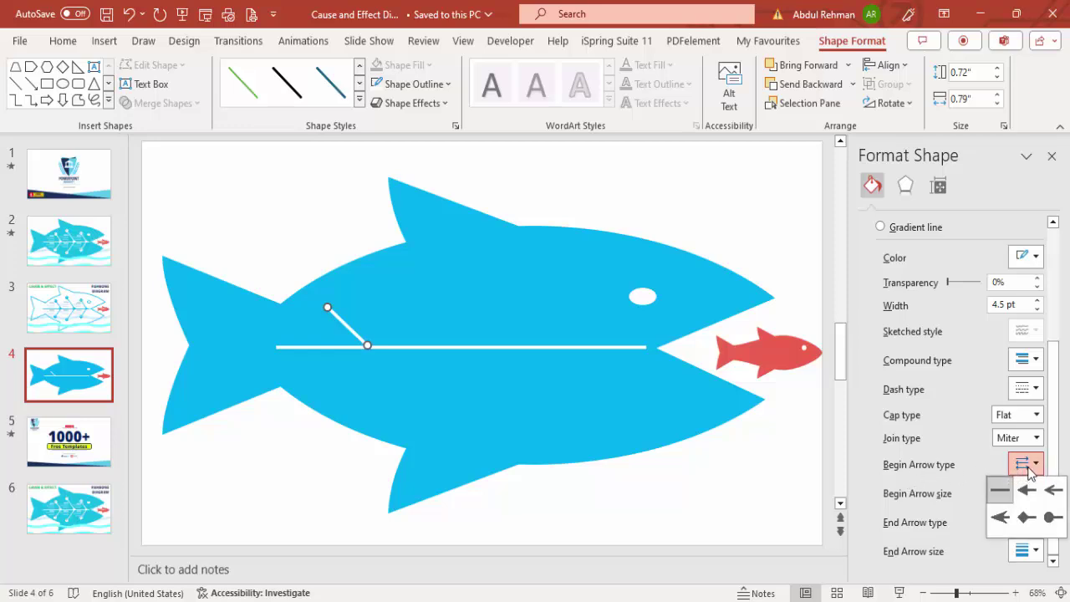
pyautogui.click(1050, 519)
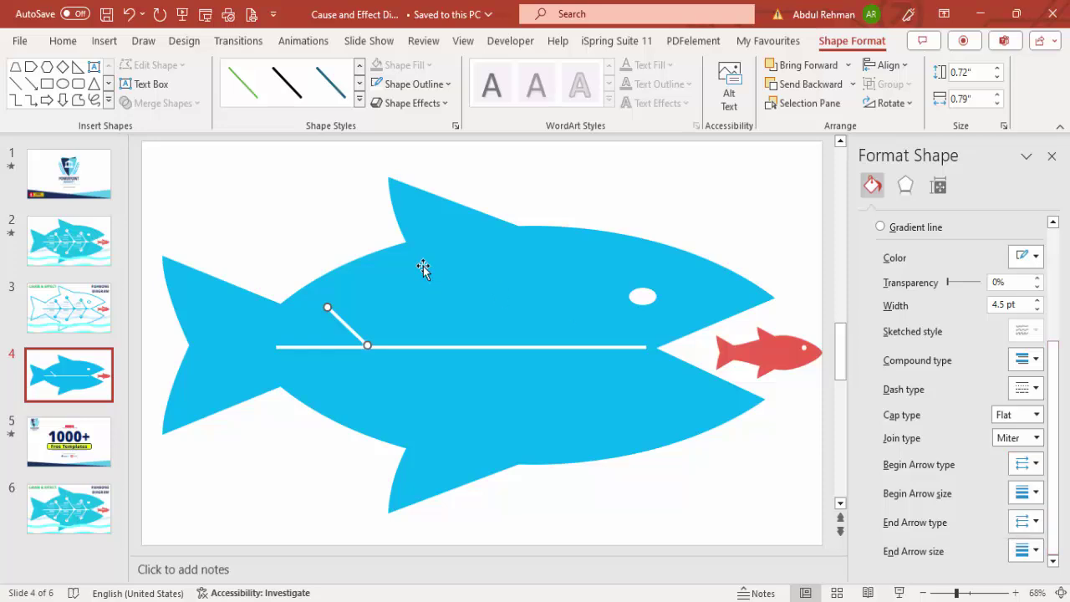
pyautogui.click(303, 222)
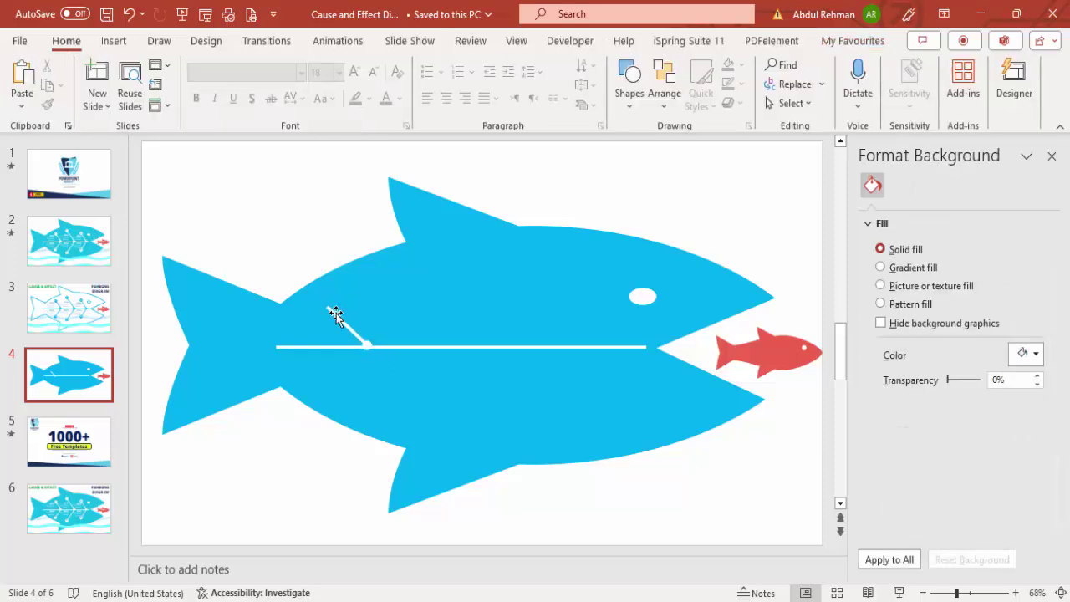
# Set the bone's arrow size to the largest option
pyautogui.click(335, 312)
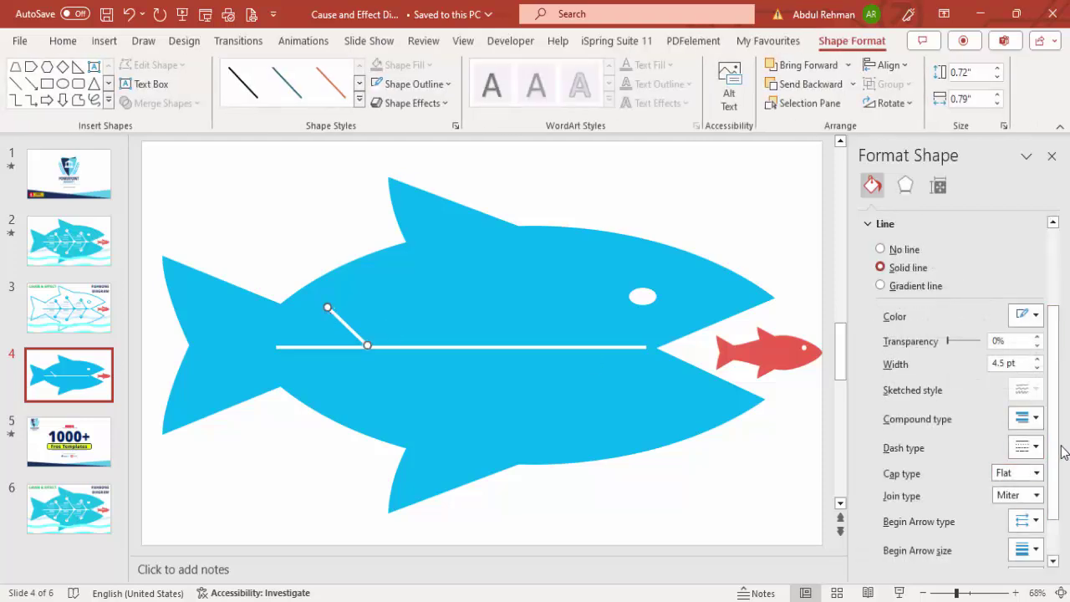
pyautogui.moveTo(1060, 453); pyautogui.dragTo(1059, 486)
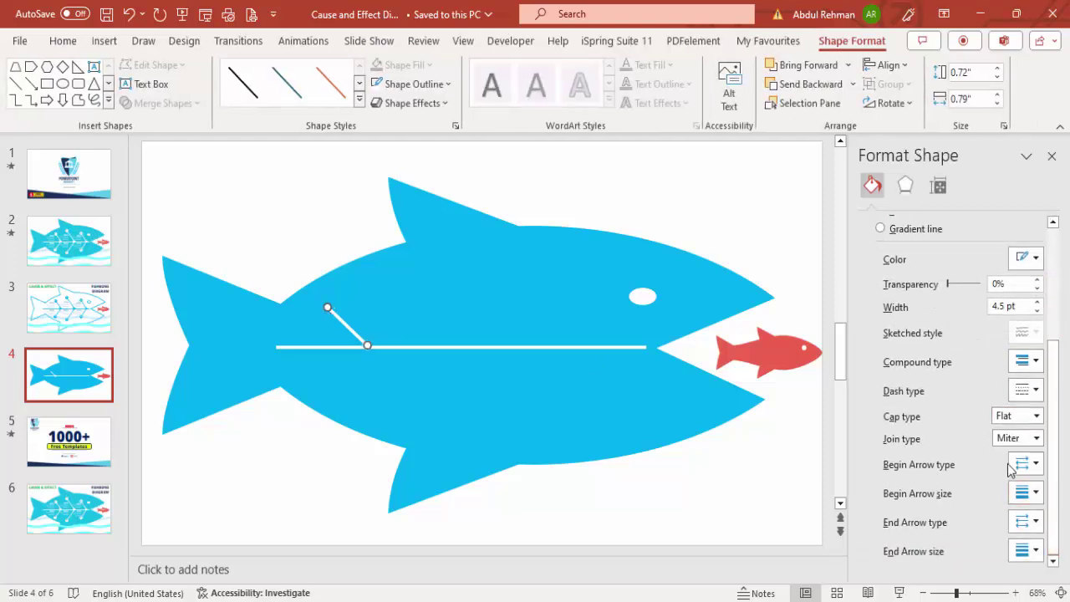
pyautogui.click(1011, 465)
pyautogui.click(1002, 492)
pyautogui.click(1033, 528)
pyautogui.click(1058, 581)
pyautogui.click(1026, 551)
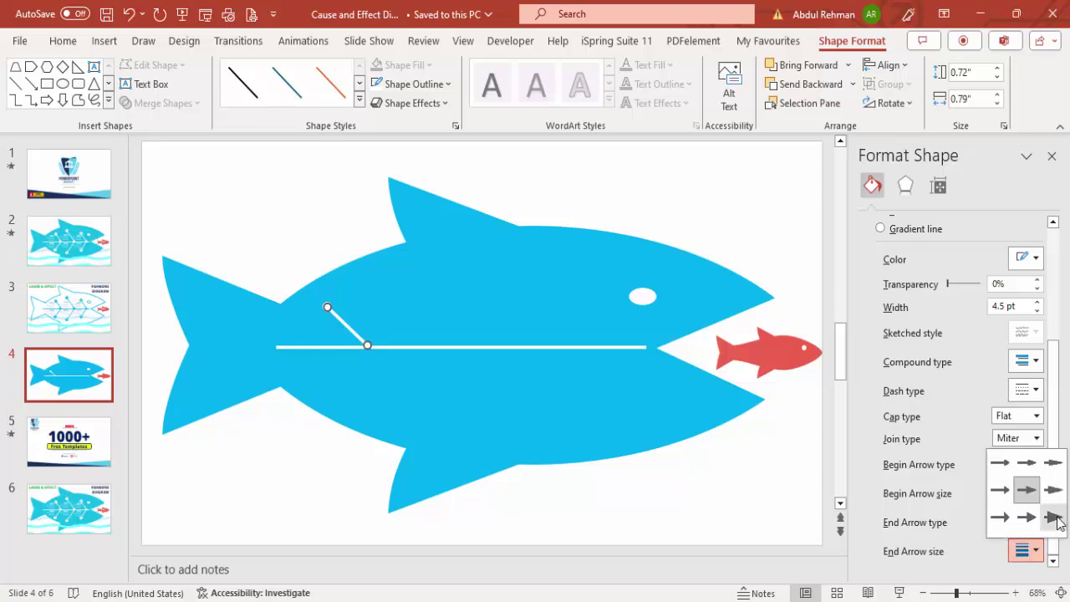
pyautogui.click(1058, 520)
pyautogui.click(275, 222)
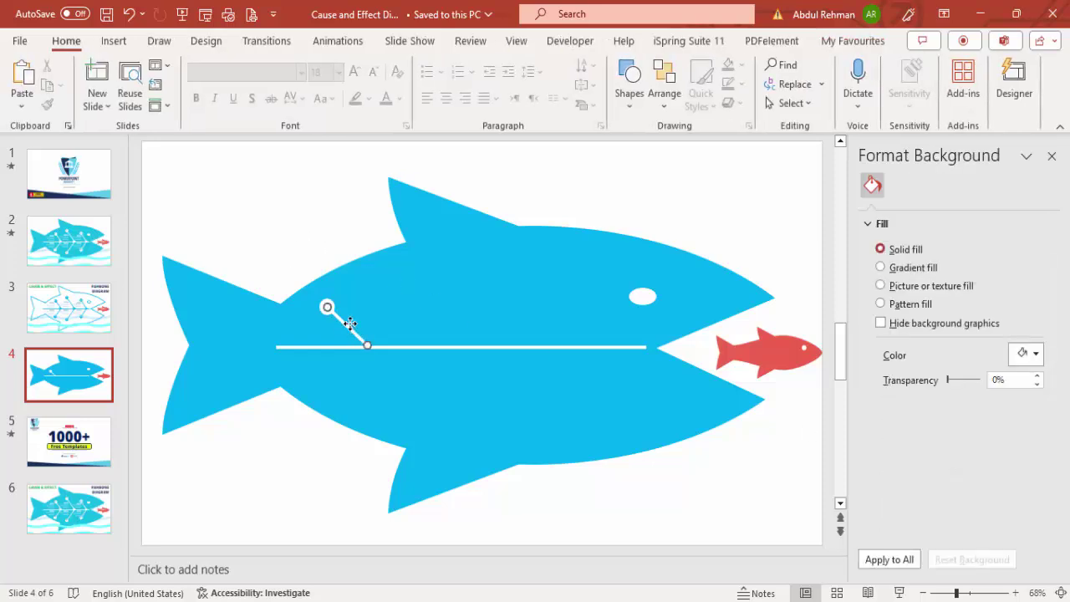
pyautogui.click(349, 326)
# Ctrl-drag two copies of the bone along the spine toward the head, nudging all three right
pyautogui.moveTo(350, 326); pyautogui.dragTo(413, 274)
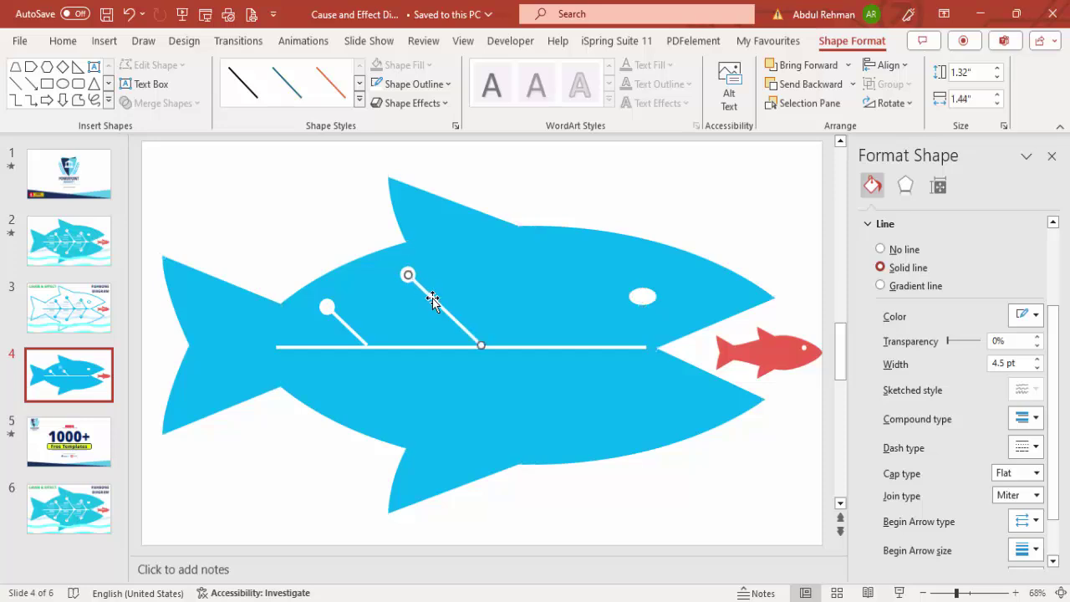
pyautogui.press('Right')
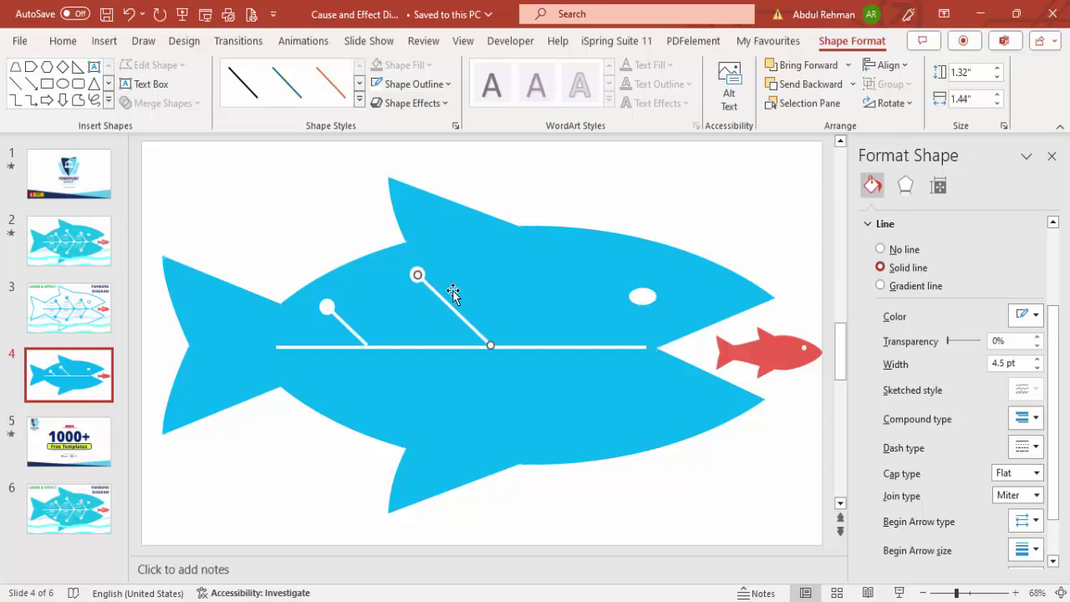
pyautogui.click(344, 321)
pyautogui.press('Right')
pyautogui.press('Right')
pyautogui.press('Right')
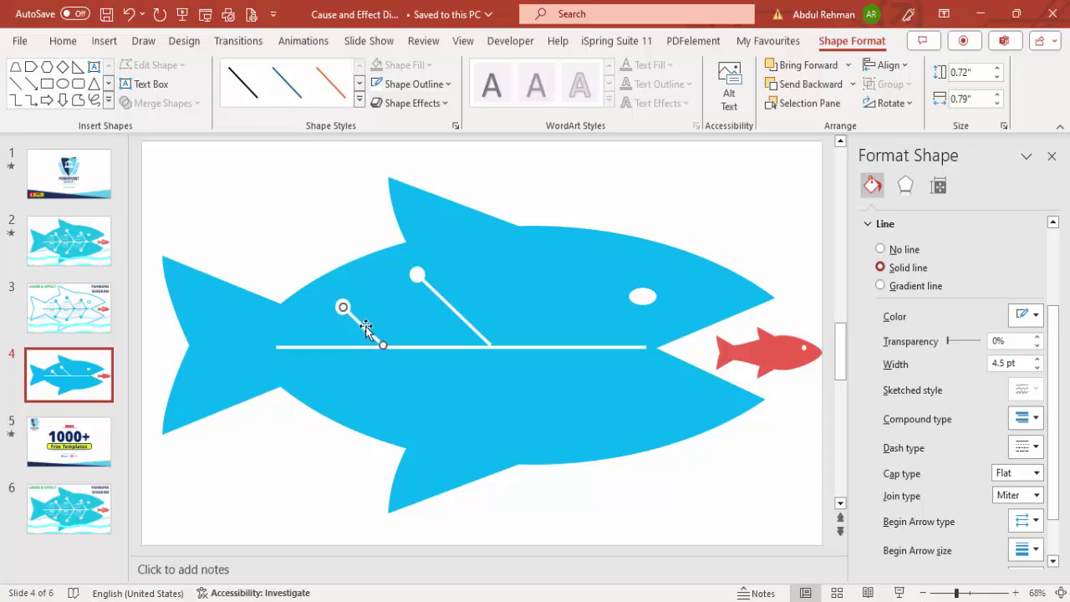
pyautogui.moveTo(365, 326); pyautogui.dragTo(578, 335)
pyautogui.click(466, 322)
pyautogui.press('Right')
pyautogui.press('Right')
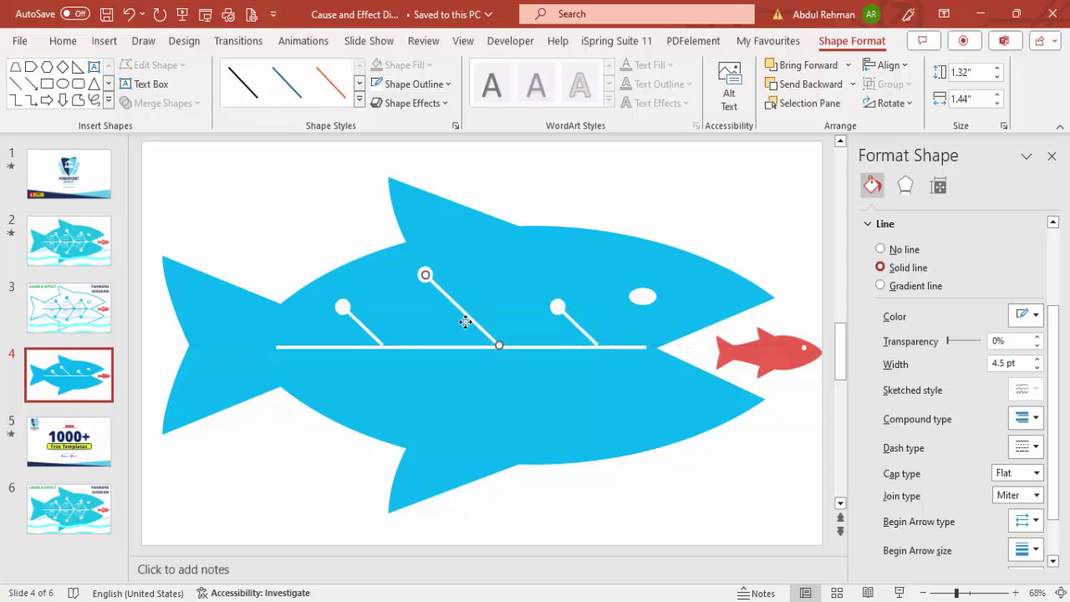
pyautogui.click(355, 321)
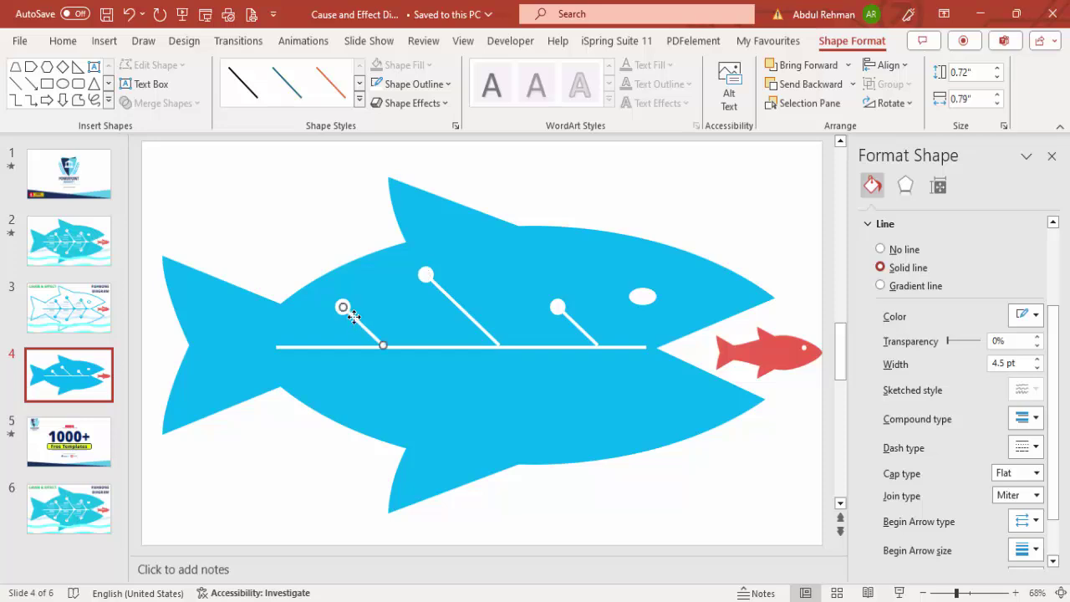
pyautogui.keyDown('shift'); pyautogui.click(423, 281); pyautogui.keyUp('shift')
pyautogui.keyDown('shift'); pyautogui.click(421, 283); pyautogui.keyUp('shift')
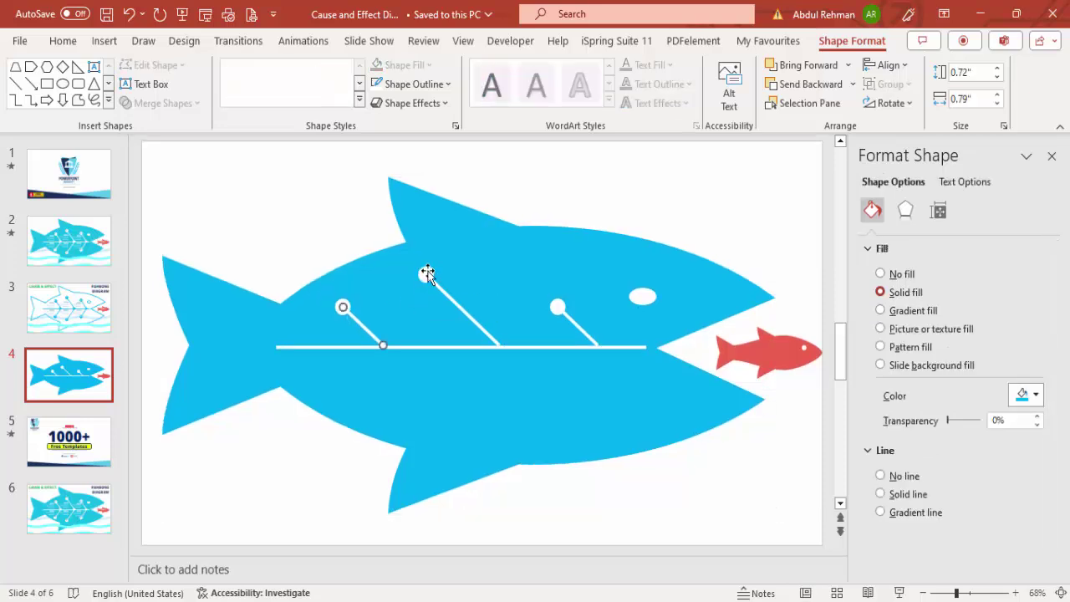
# Group the three upper bones, duplicate them, flip the copy vertically, and move it below the spine
pyautogui.click(557, 307)
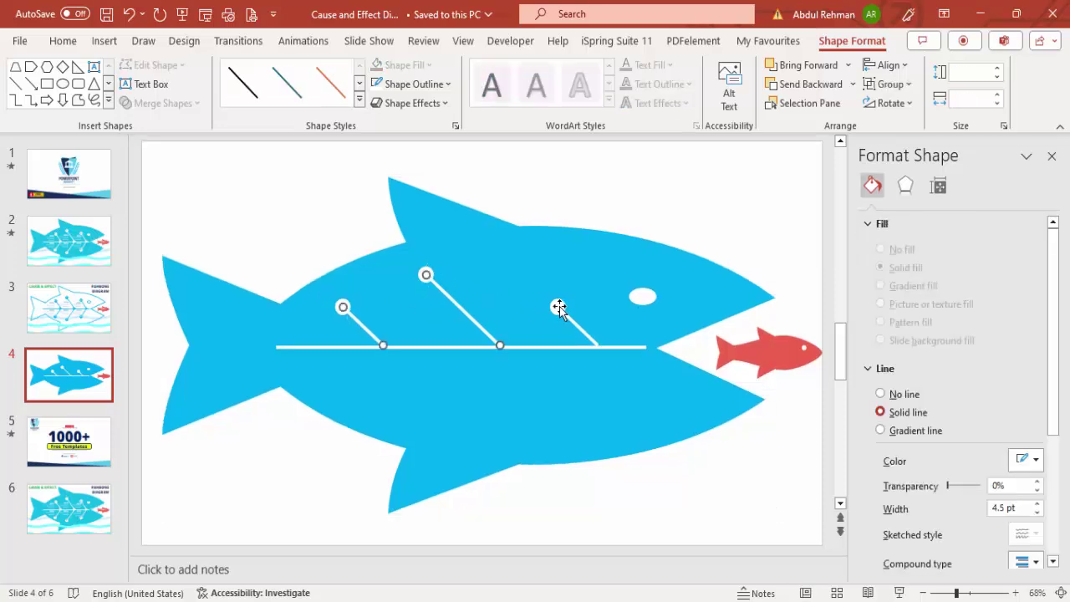
pyautogui.press('Escape')
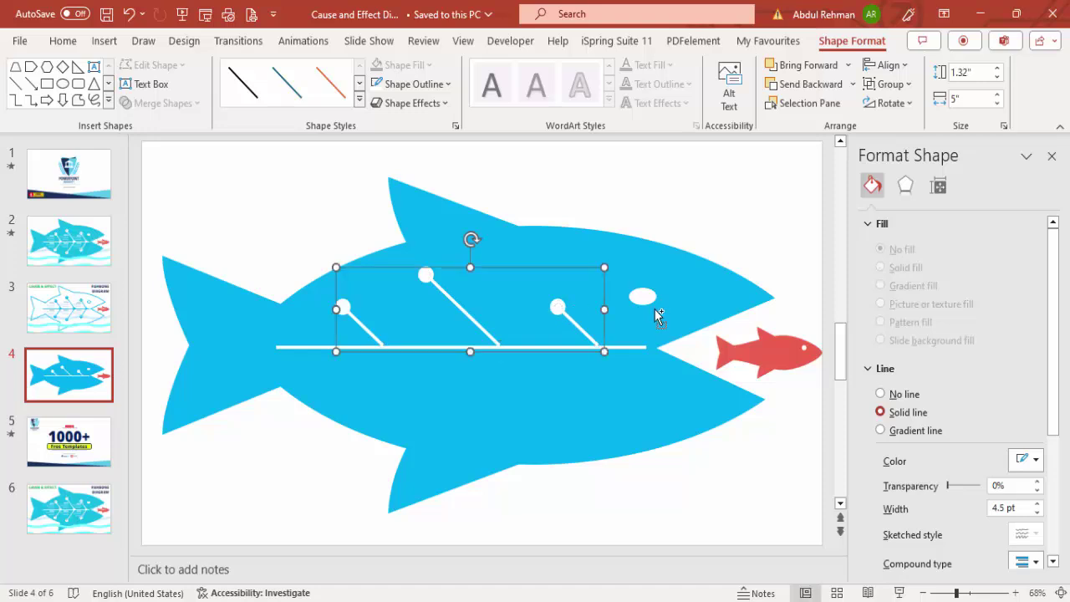
pyautogui.hotkey('ctrl', 'd')
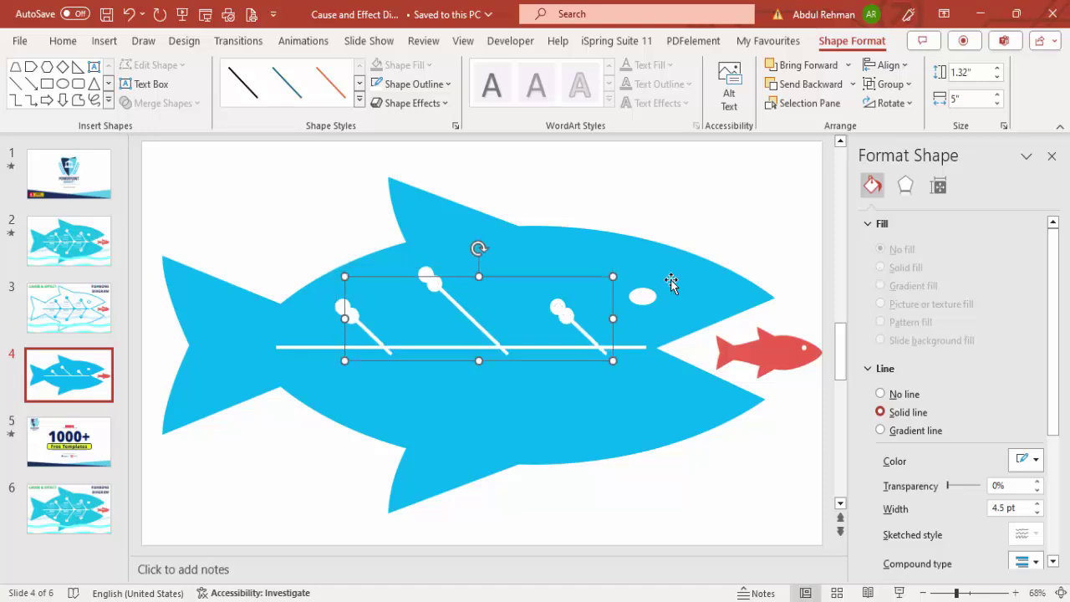
pyautogui.click(890, 103)
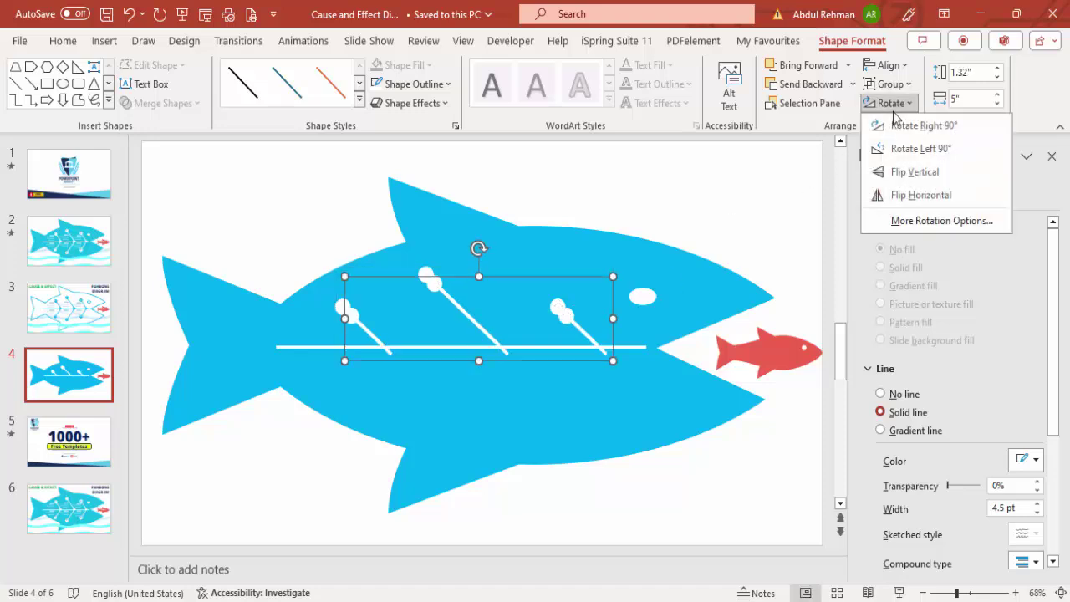
pyautogui.click(910, 179)
pyautogui.moveTo(569, 280); pyautogui.dragTo(563, 342)
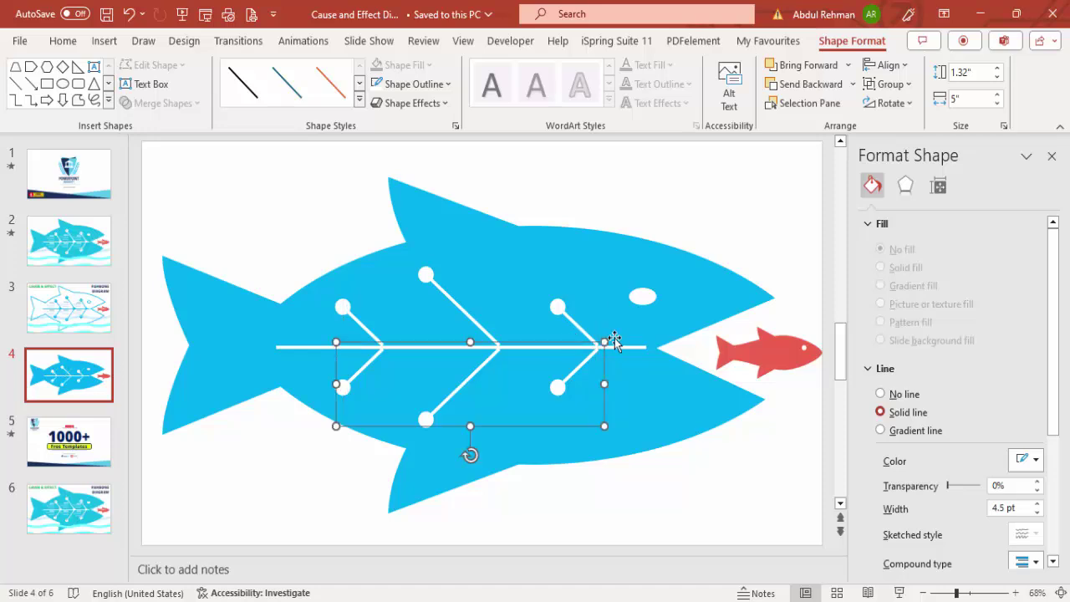
# Ungroup the lower and upper bone sets with Ctrl+Shift+G, then deselect
pyautogui.press('Escape')
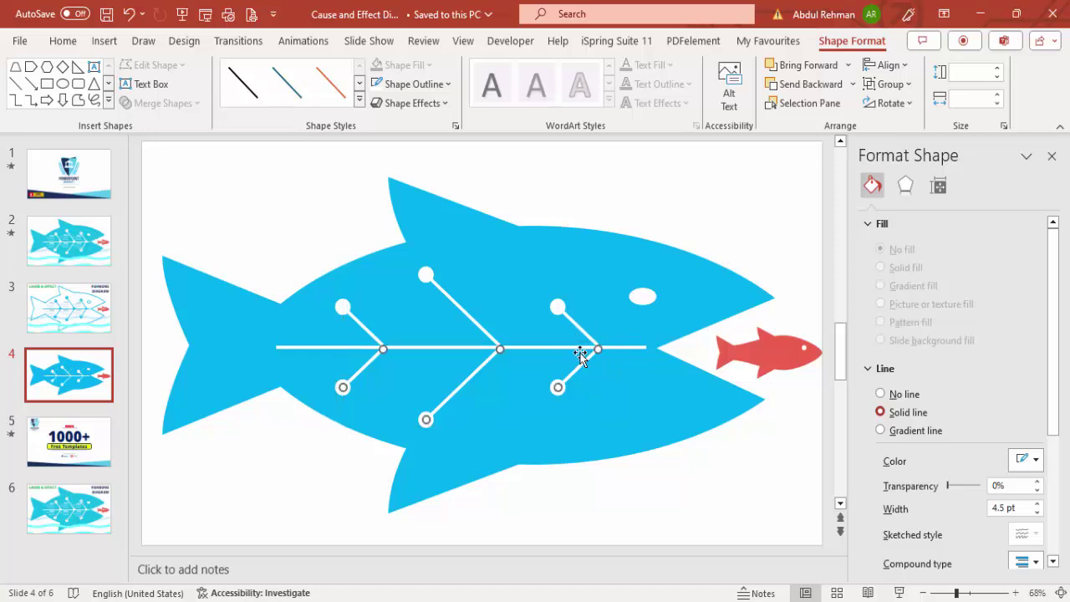
pyautogui.click(427, 276)
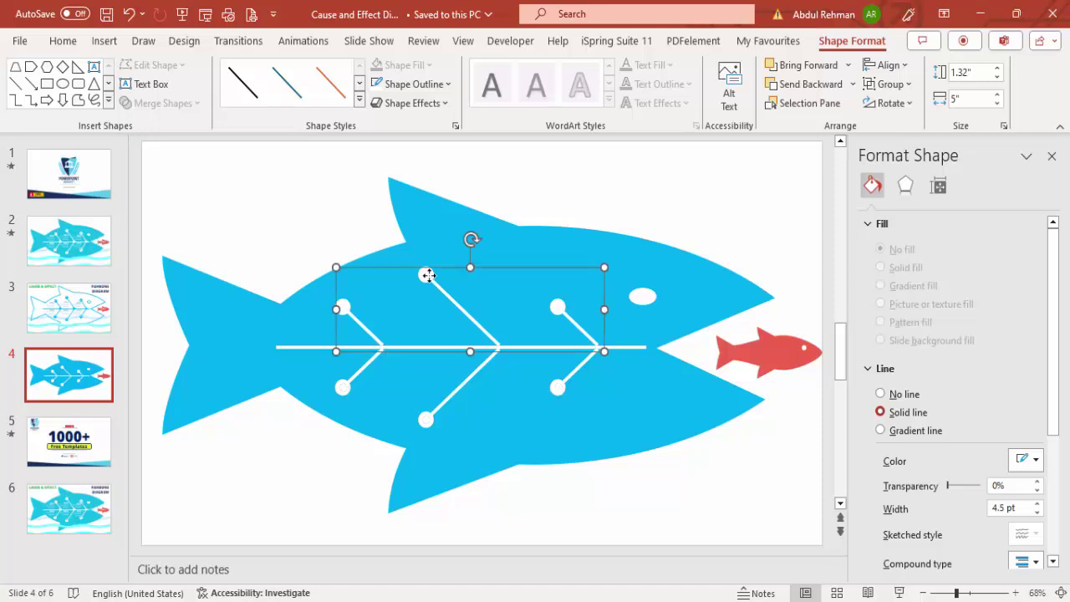
pyautogui.press('Escape')
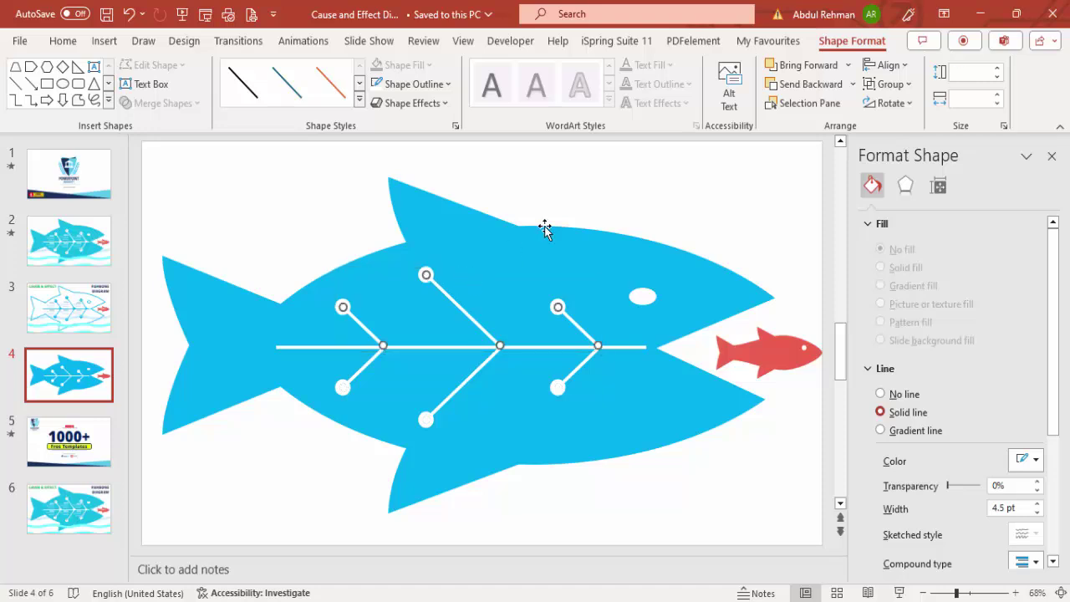
pyautogui.click(583, 194)
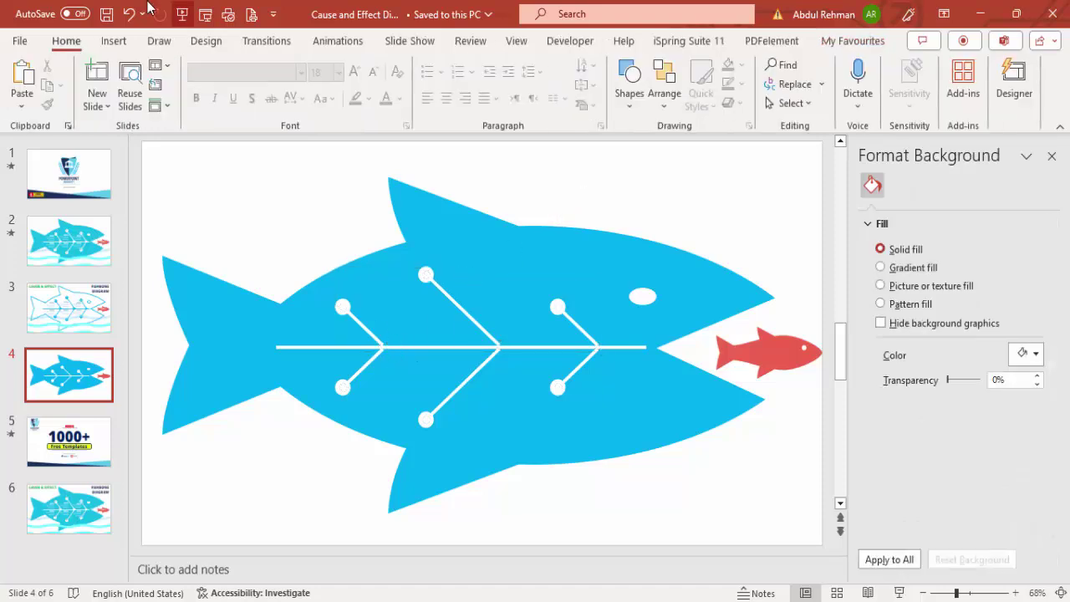
# Draw a small isosceles triangle on the fish spine
pyautogui.click(112, 43)
pyautogui.click(332, 105)
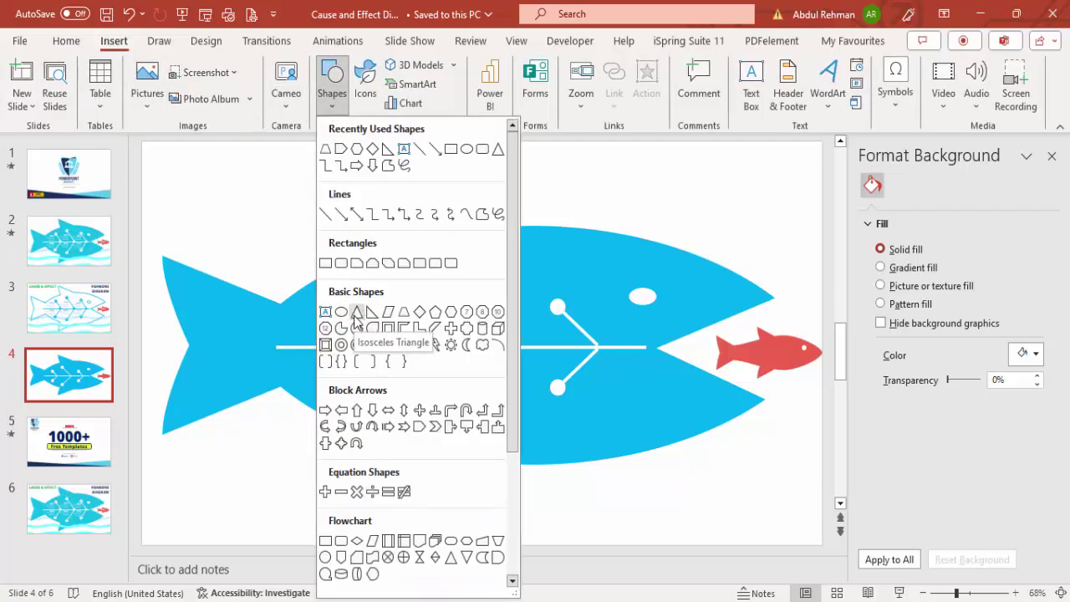
pyautogui.click(356, 315)
pyautogui.moveTo(392, 341); pyautogui.dragTo(404, 345)
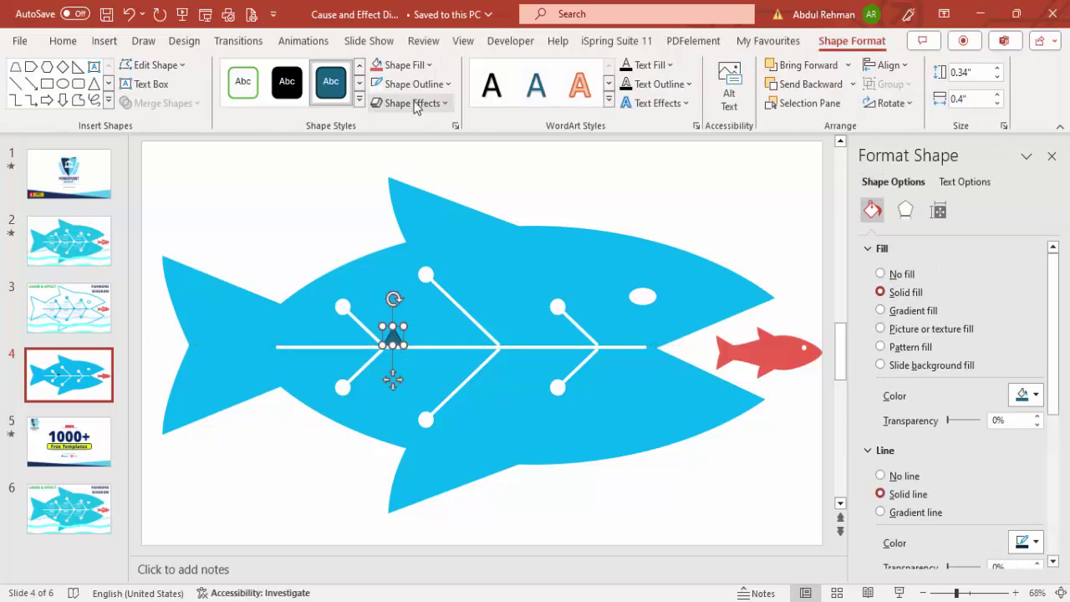
# Give the triangle no outline and white fill, rotate it right 90°, and place it at the left joint
pyautogui.click(412, 85)
pyautogui.click(419, 311)
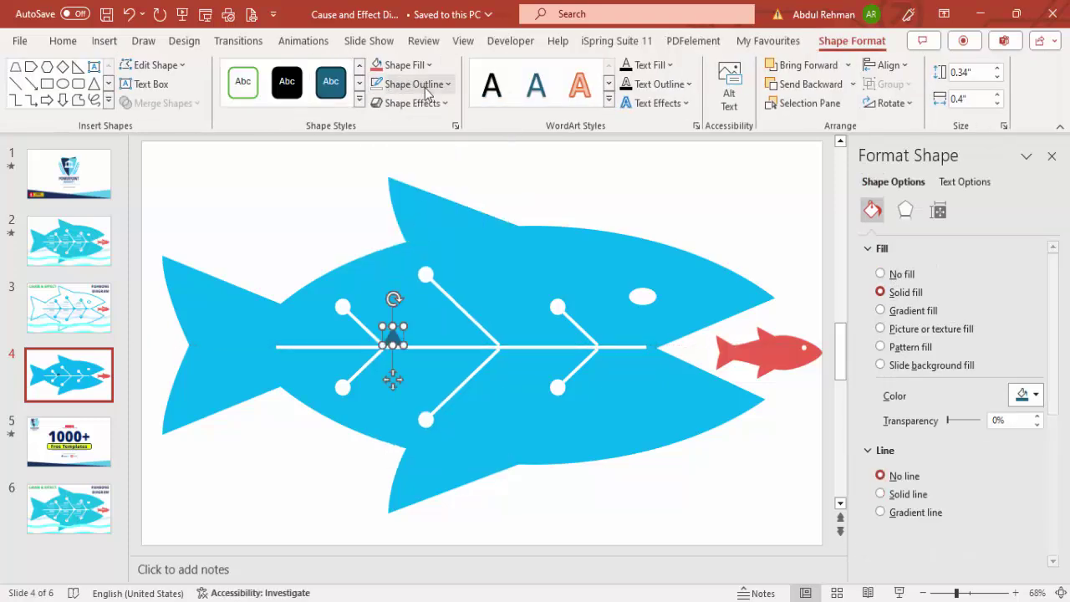
pyautogui.click(396, 65)
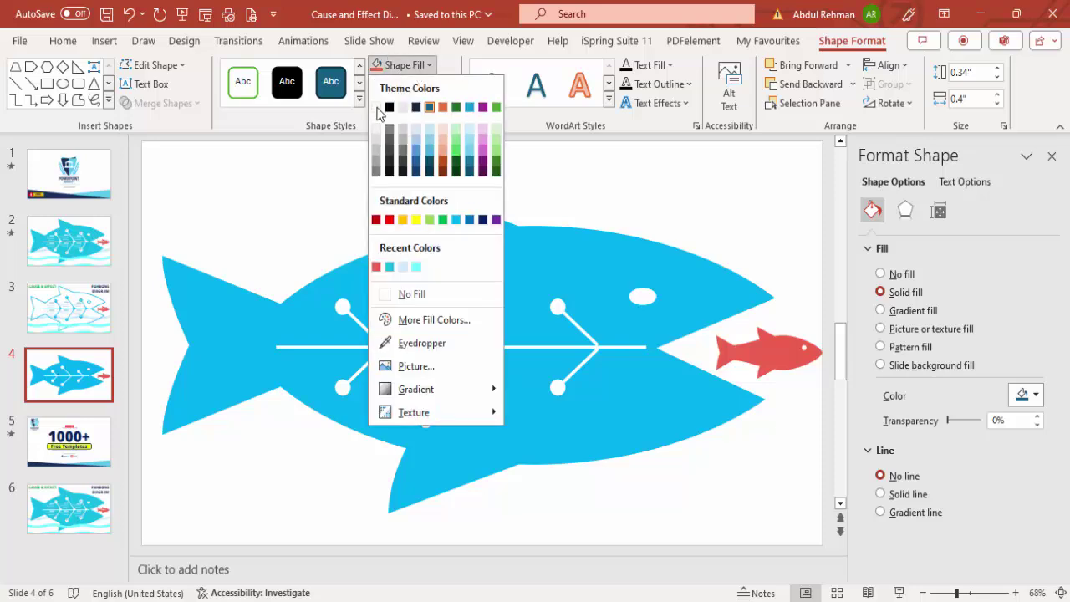
pyautogui.click(377, 107)
pyautogui.click(890, 104)
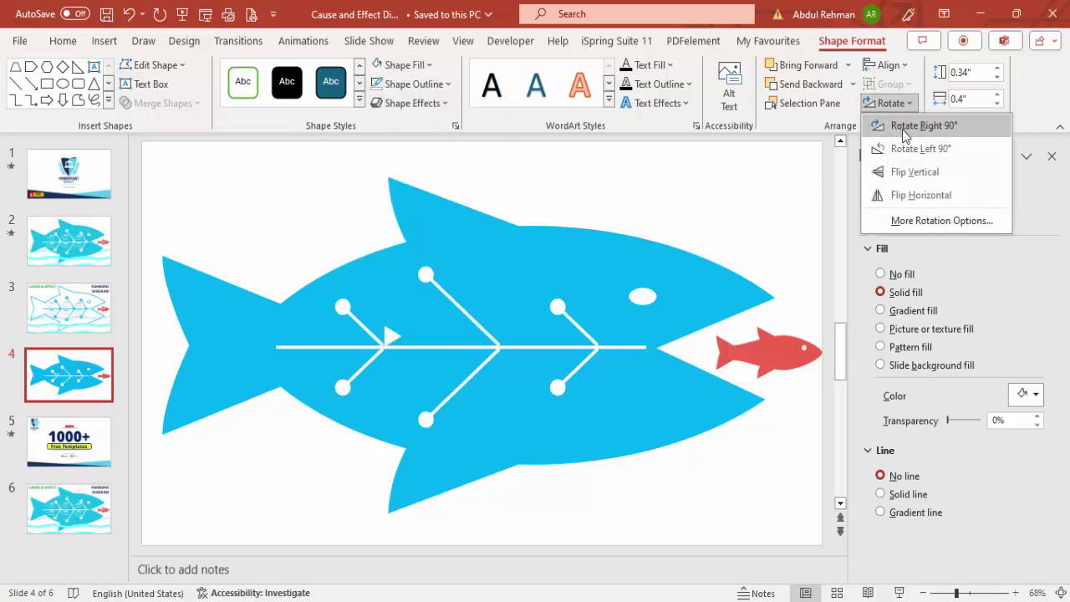
pyautogui.click(906, 127)
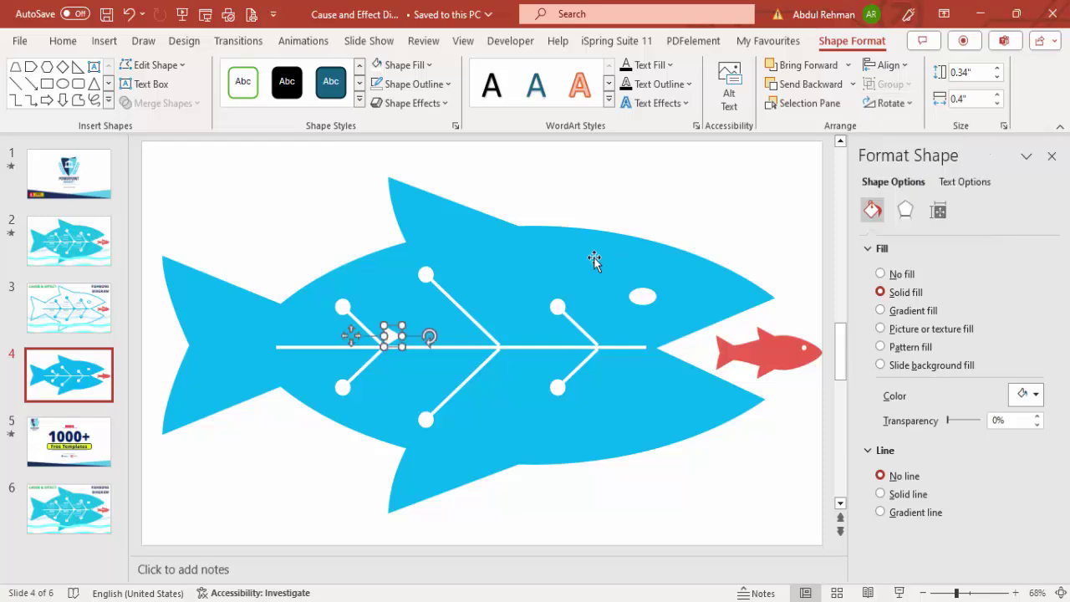
pyautogui.moveTo(351, 336); pyautogui.dragTo(561, 352)
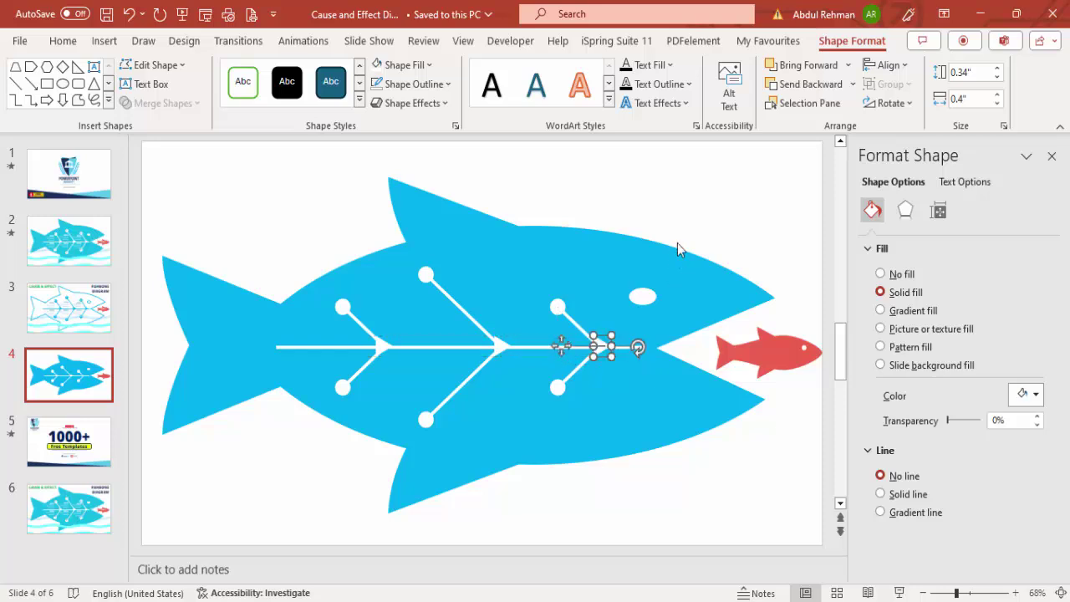
pyautogui.click(685, 216)
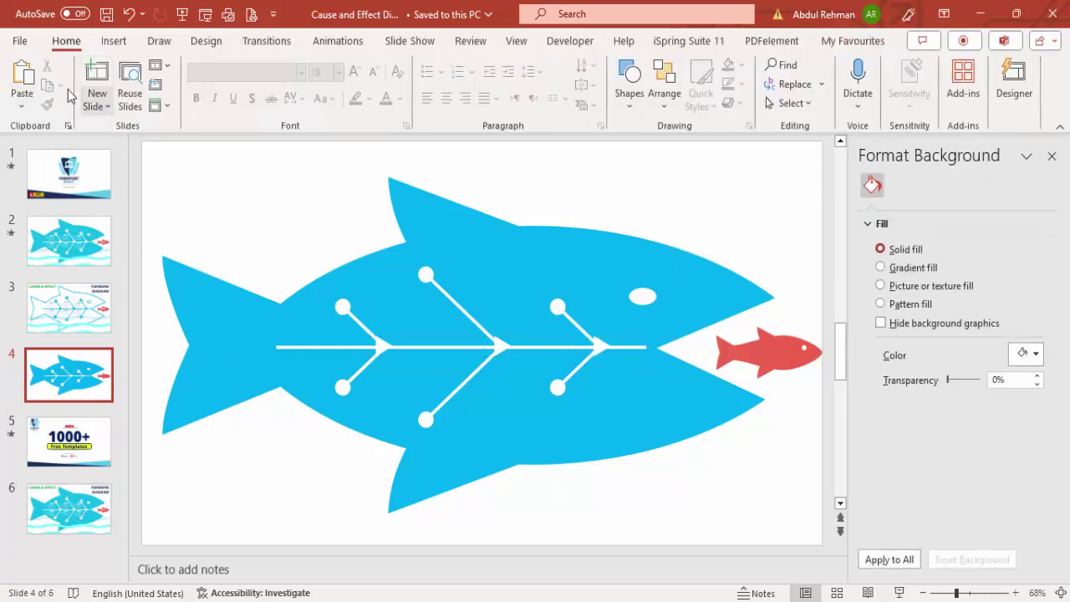
# Add a bold, centred 14 pt '01' text box on the upper-left bone circle
pyautogui.click(104, 42)
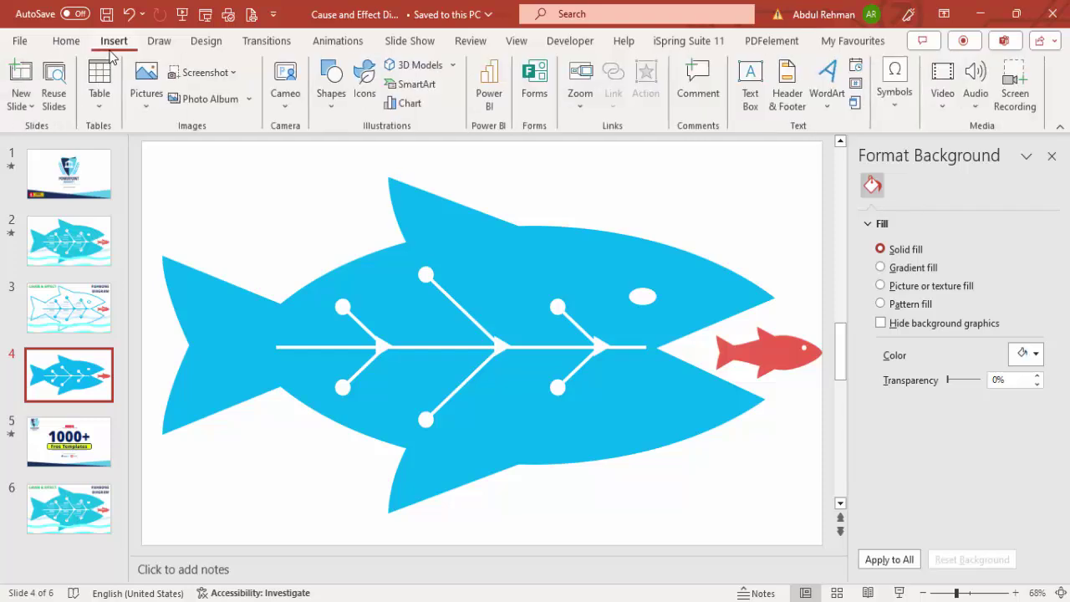
pyautogui.click(751, 83)
pyautogui.moveTo(342, 274); pyautogui.dragTo(373, 291)
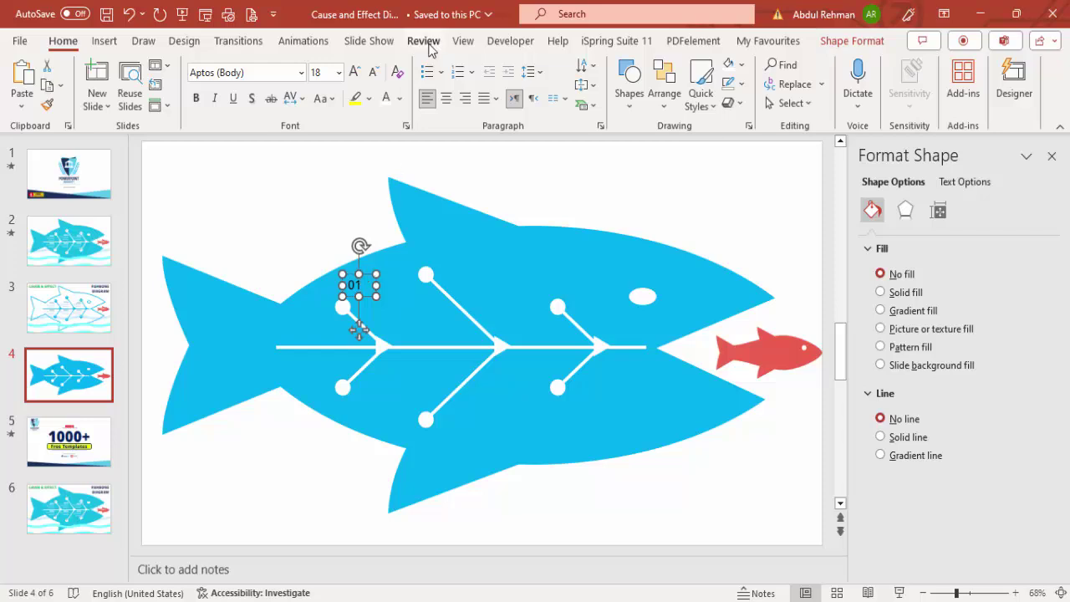
pyautogui.click(446, 98)
pyautogui.click(198, 99)
pyautogui.click(372, 72)
pyautogui.click(372, 72)
pyautogui.moveTo(358, 322); pyautogui.dragTo(559, 351)
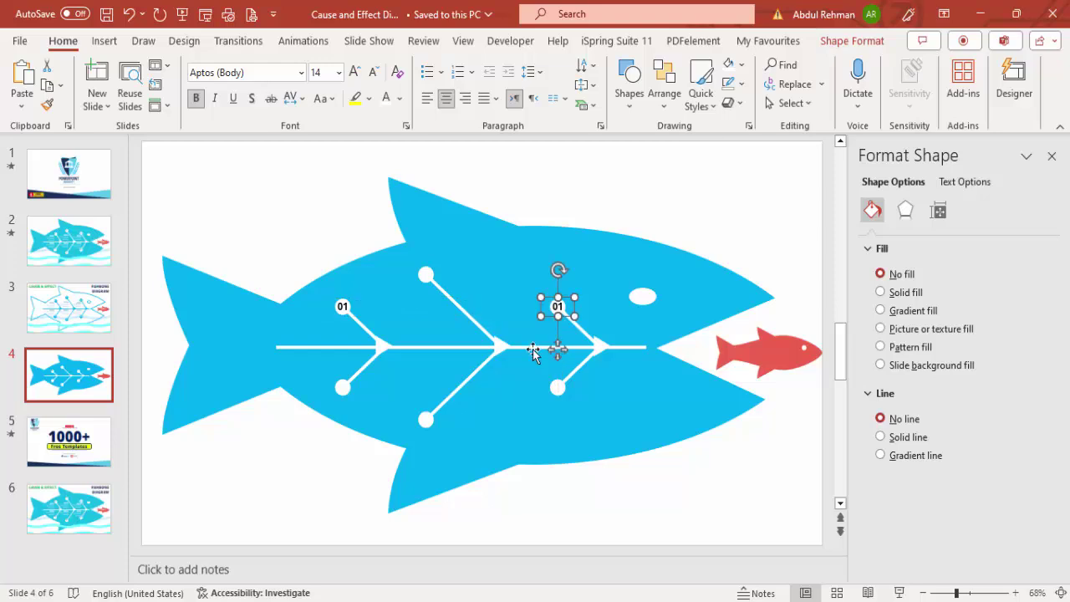
# Copy the 01 label onto the remaining five bone-end circles
pyautogui.keyDown('shift'); pyautogui.click(343, 306); pyautogui.keyUp('shift')
pyautogui.moveTo(557, 351); pyautogui.dragTo(560, 435)
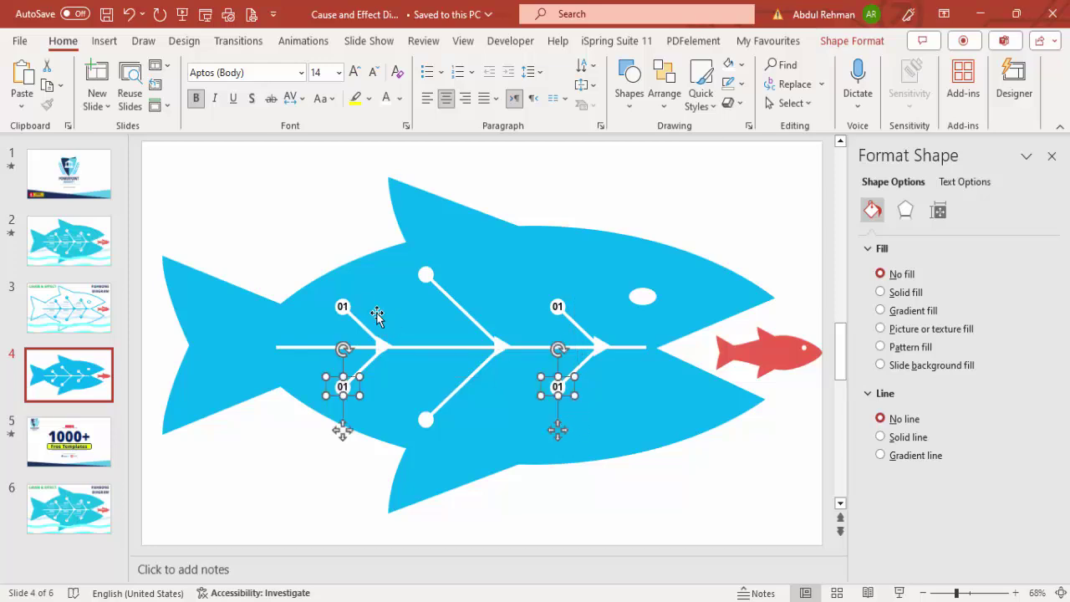
pyautogui.click(344, 306)
pyautogui.moveTo(351, 357); pyautogui.dragTo(427, 318)
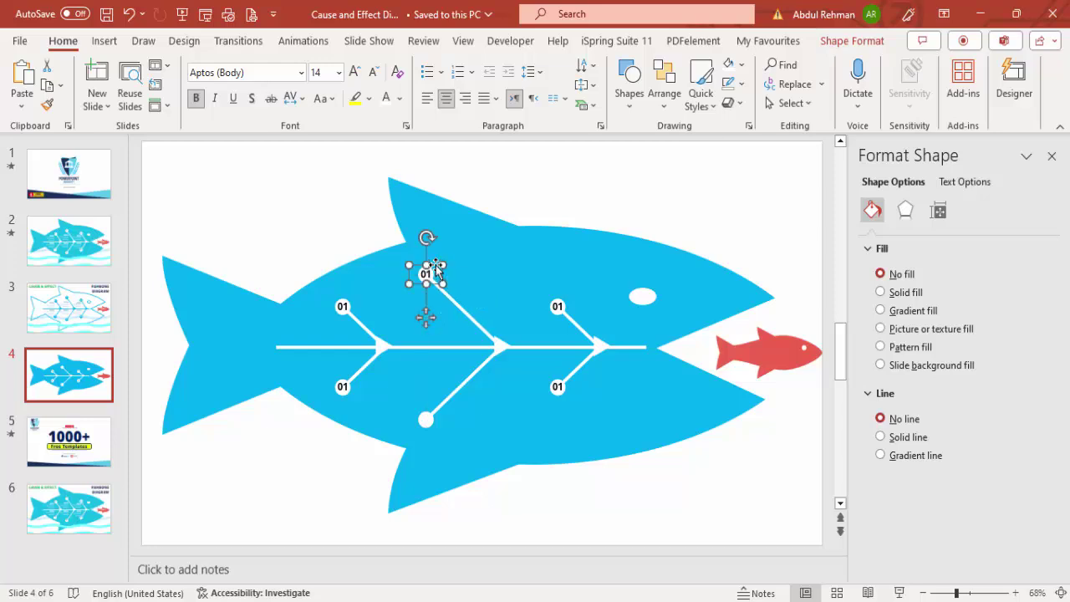
pyautogui.moveTo(436, 269); pyautogui.dragTo(435, 413)
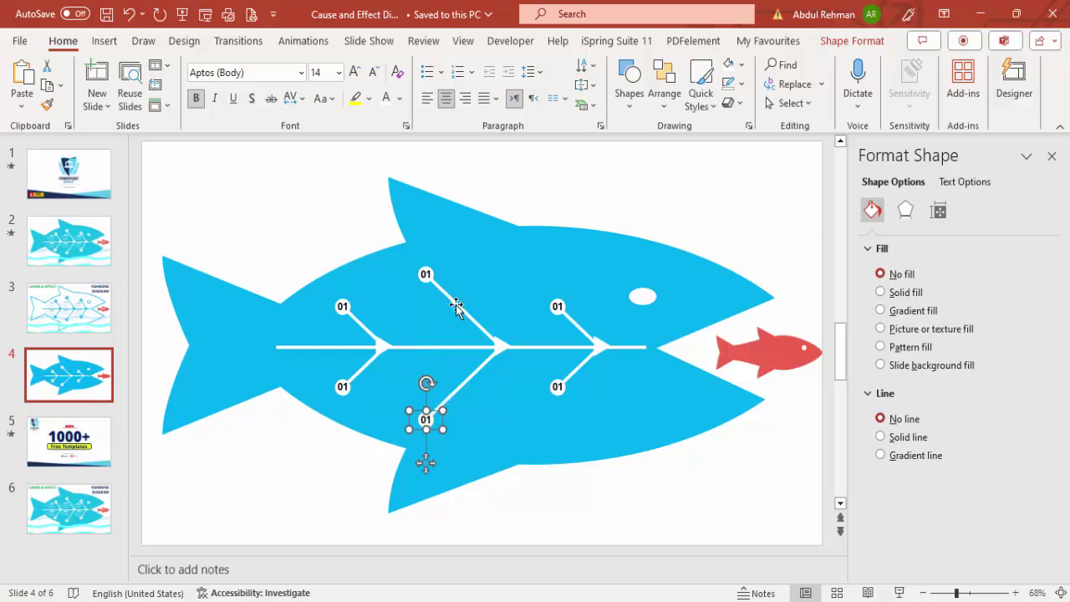
# Renumber the copied labels 02 through 06, with 04–06 below the spine
pyautogui.click(427, 277)
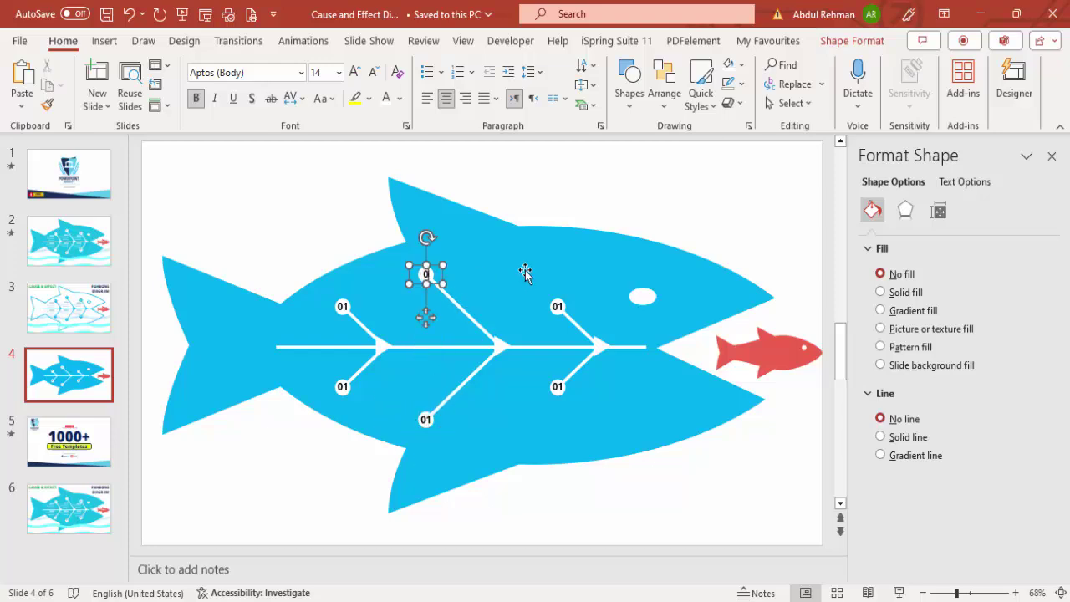
pyautogui.click(558, 307)
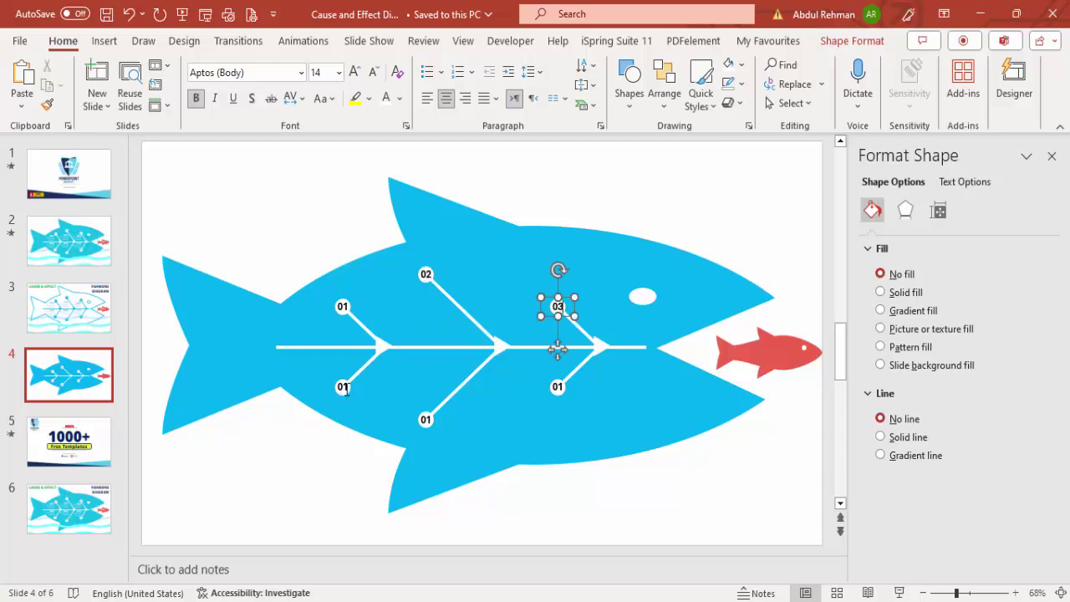
pyautogui.click(344, 388)
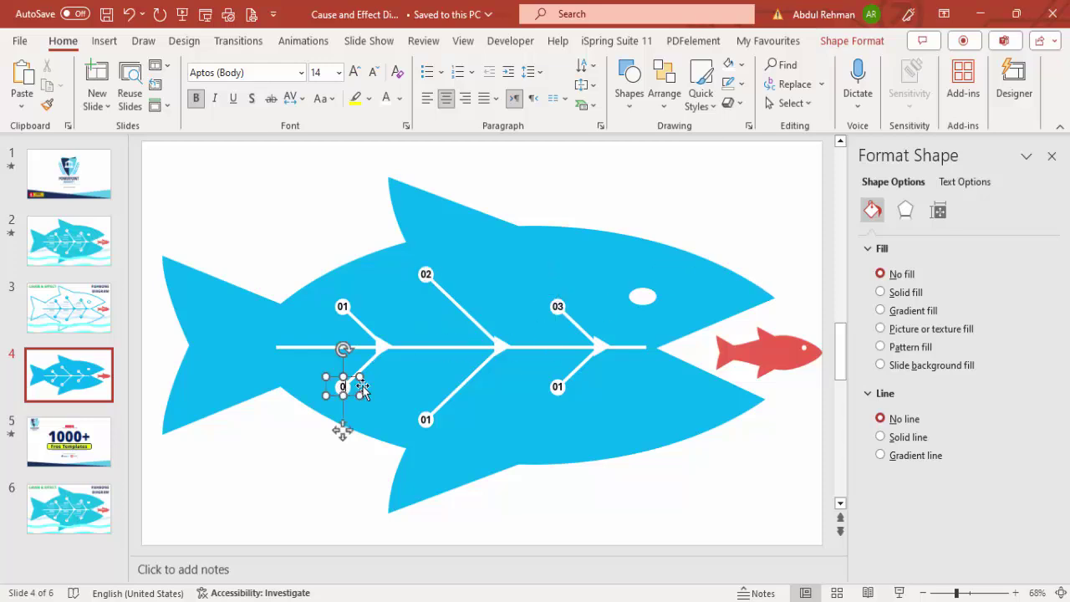
pyautogui.click(427, 420)
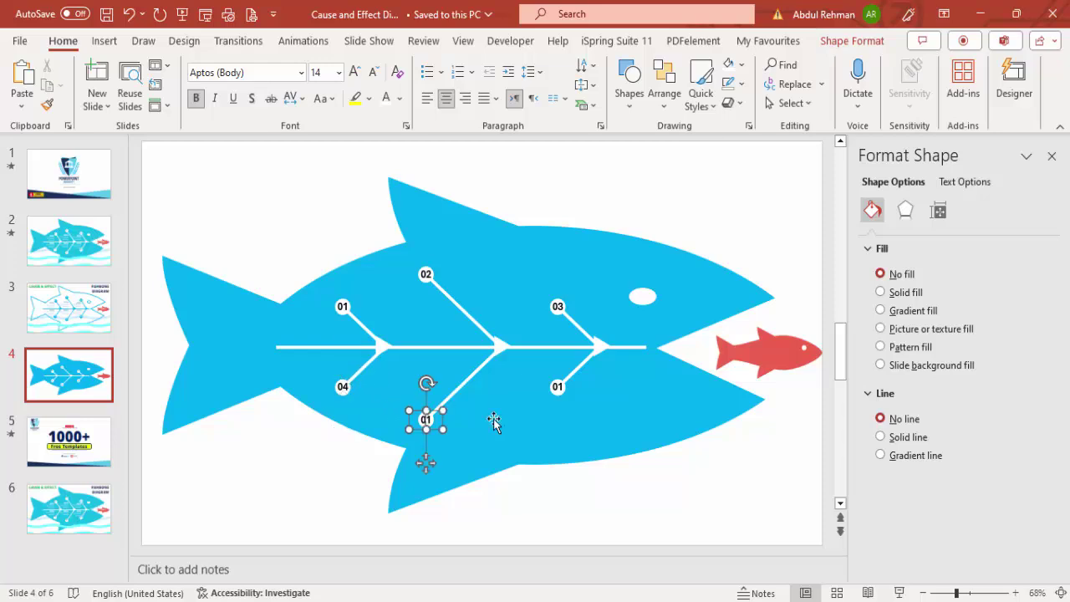
pyautogui.click(558, 388)
pyautogui.write('06')
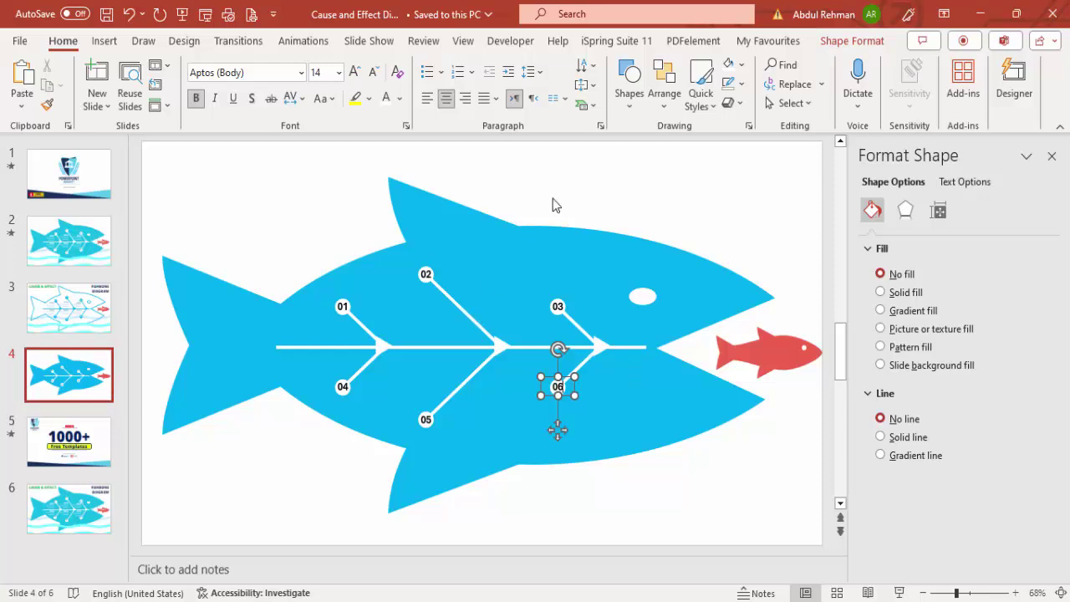
pyautogui.click(104, 41)
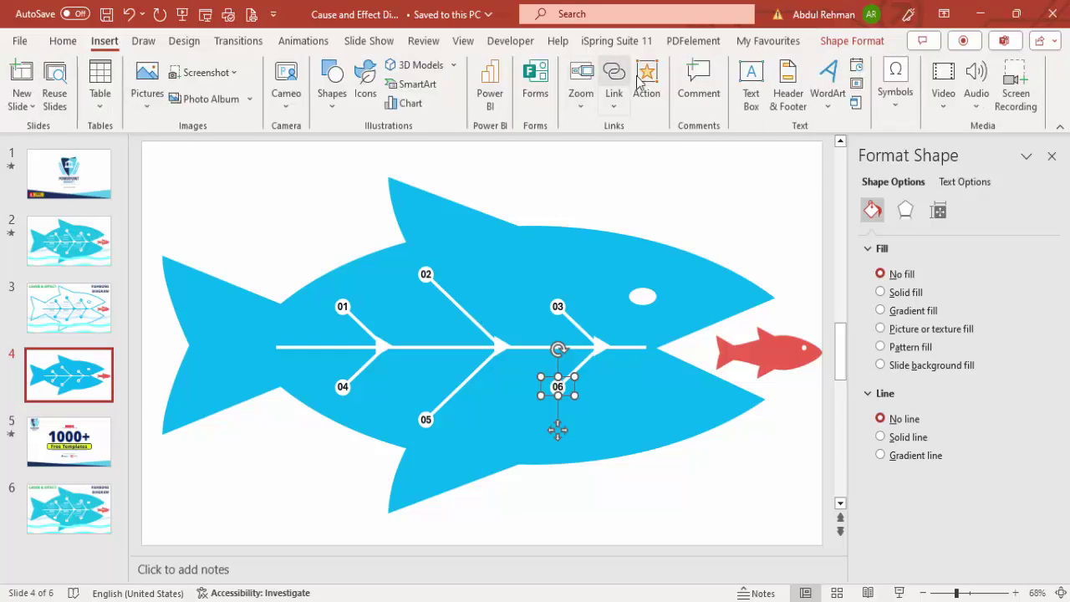
# Add a bold, right-aligned 'OPTION' text box left of the 01 label
pyautogui.click(751, 83)
pyautogui.moveTo(276, 304); pyautogui.dragTo(327, 327)
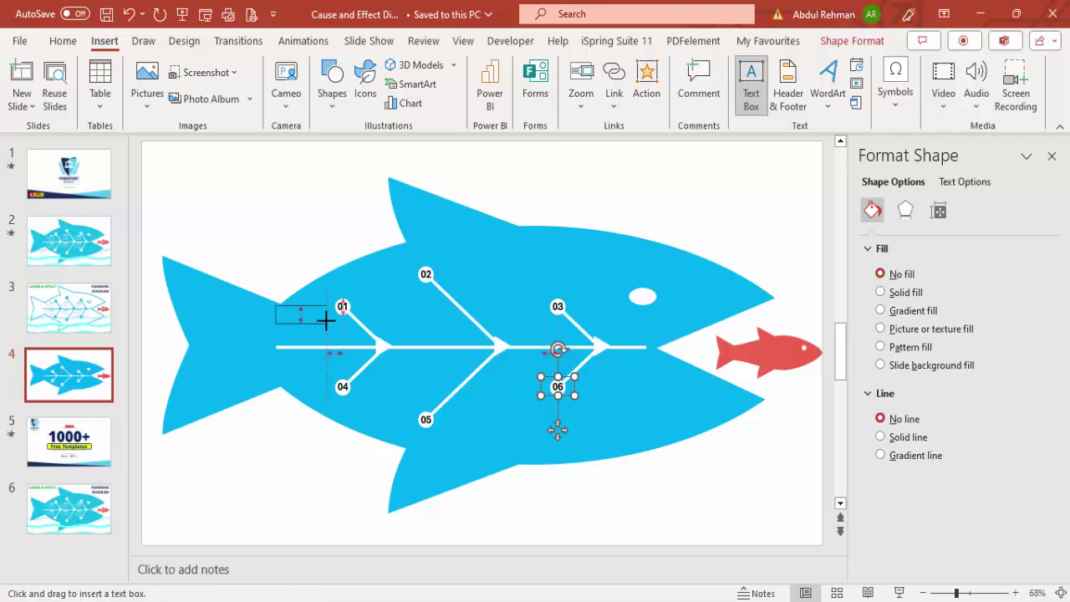
pyautogui.write('OPTION')
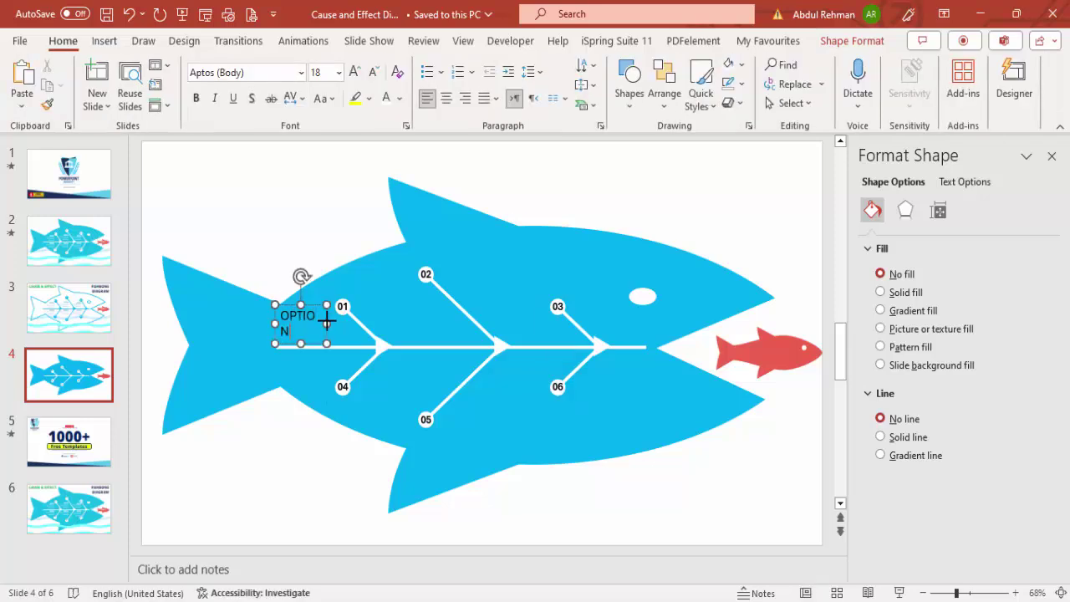
pyautogui.moveTo(327, 323); pyautogui.dragTo(343, 323)
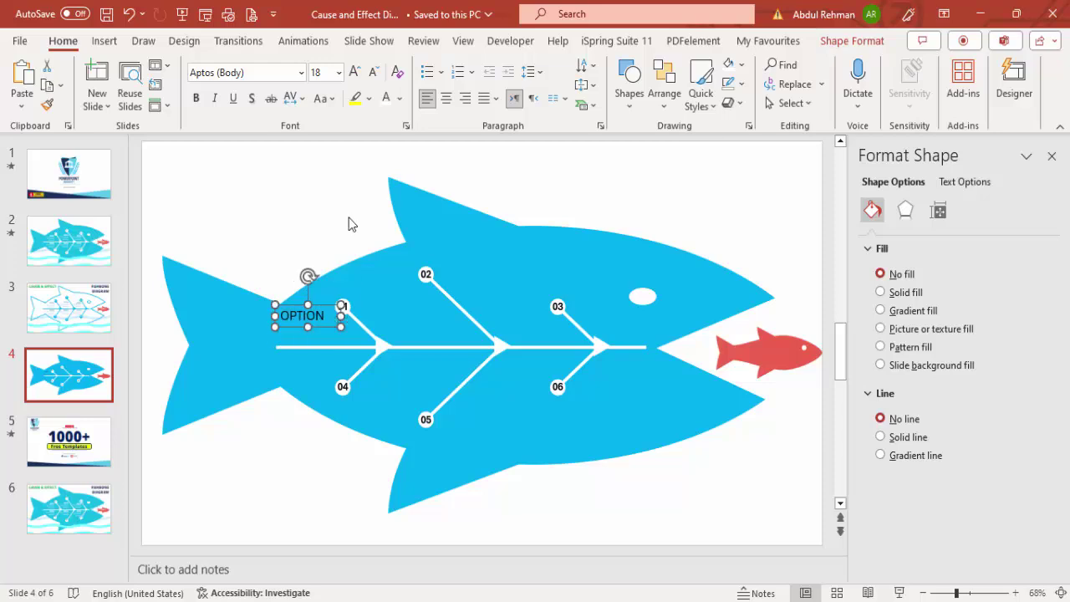
pyautogui.click(465, 98)
pyautogui.click(195, 99)
pyautogui.moveTo(330, 308); pyautogui.dragTo(319, 333)
# Duplicate it as regular 14 pt 'Add detail text here' detail text below the heading
pyautogui.hotkey('ctrl', 'd')
pyautogui.write('Add')
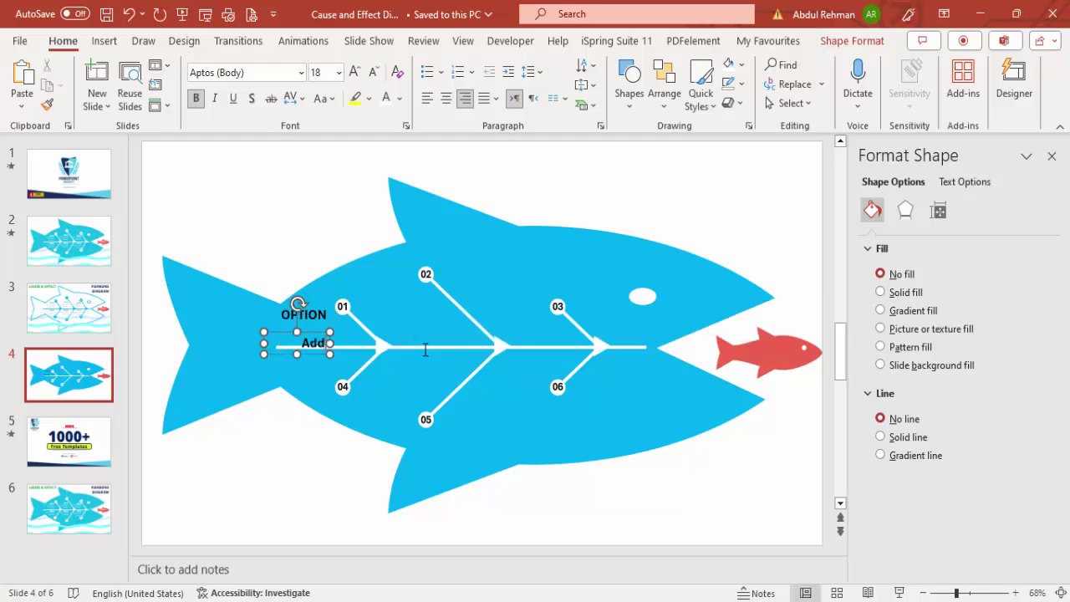
pyautogui.write(' detail text here')
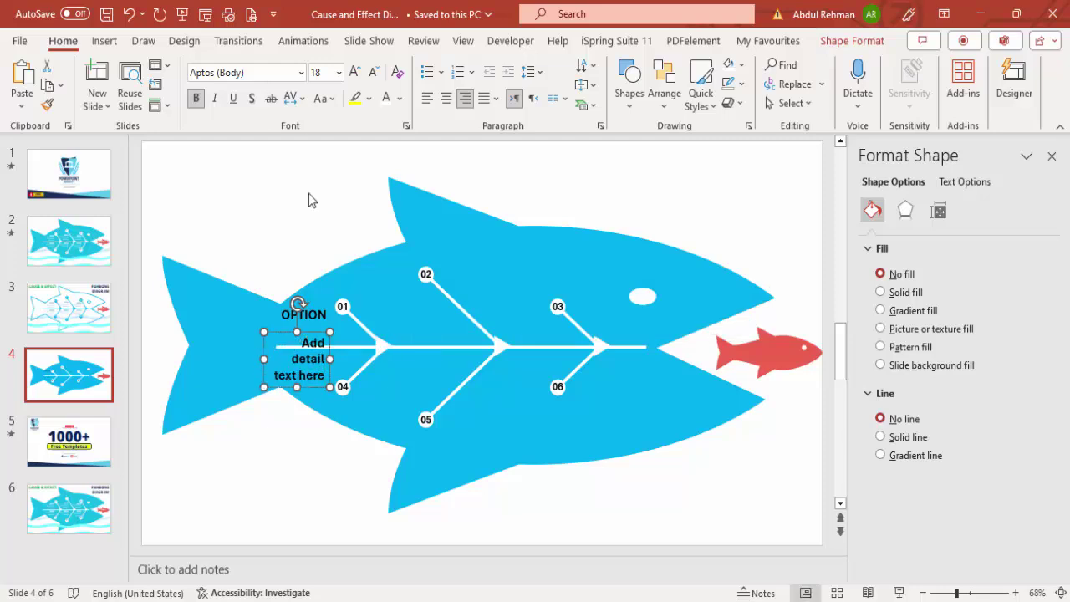
pyautogui.click(196, 98)
pyautogui.click(372, 73)
pyautogui.click(373, 73)
pyautogui.moveTo(262, 348); pyautogui.dragTo(256, 349)
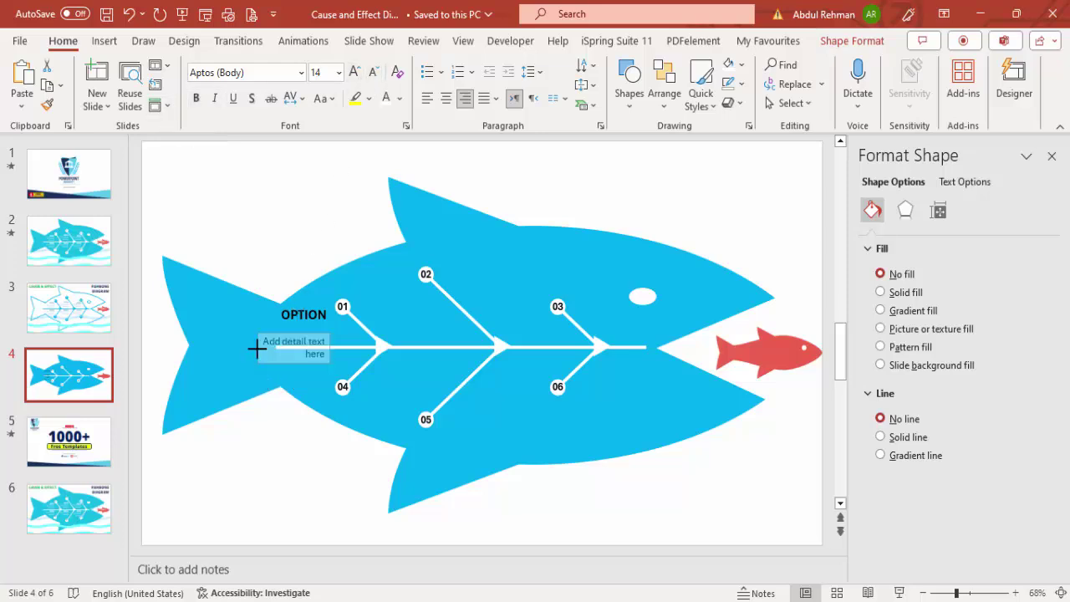
pyautogui.press('Escape')
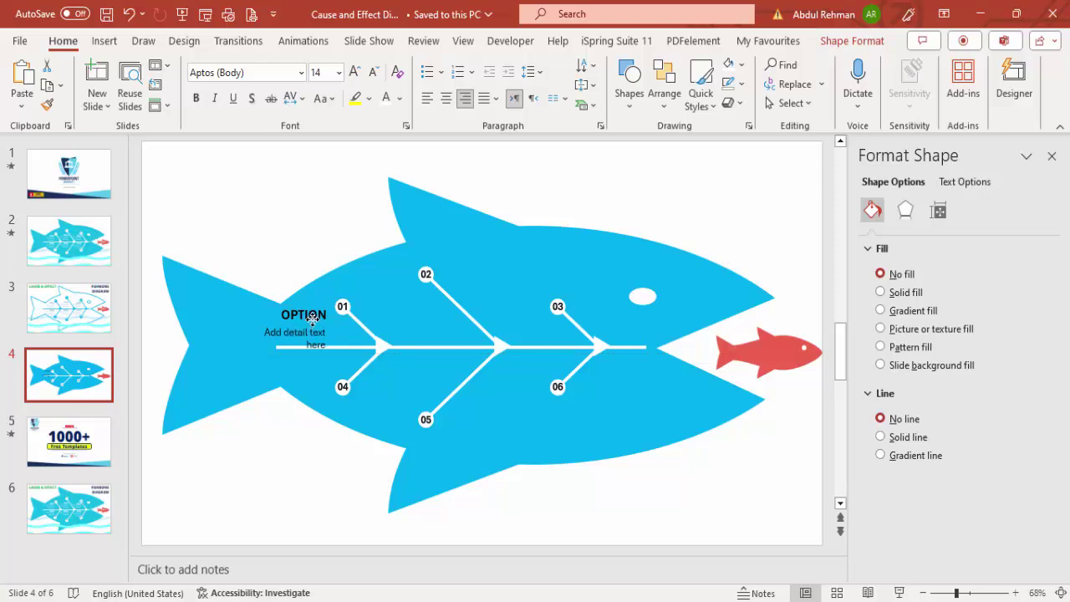
# Group the OPTION heading with its detail text and copy the group beside bone 02
pyautogui.click(312, 316)
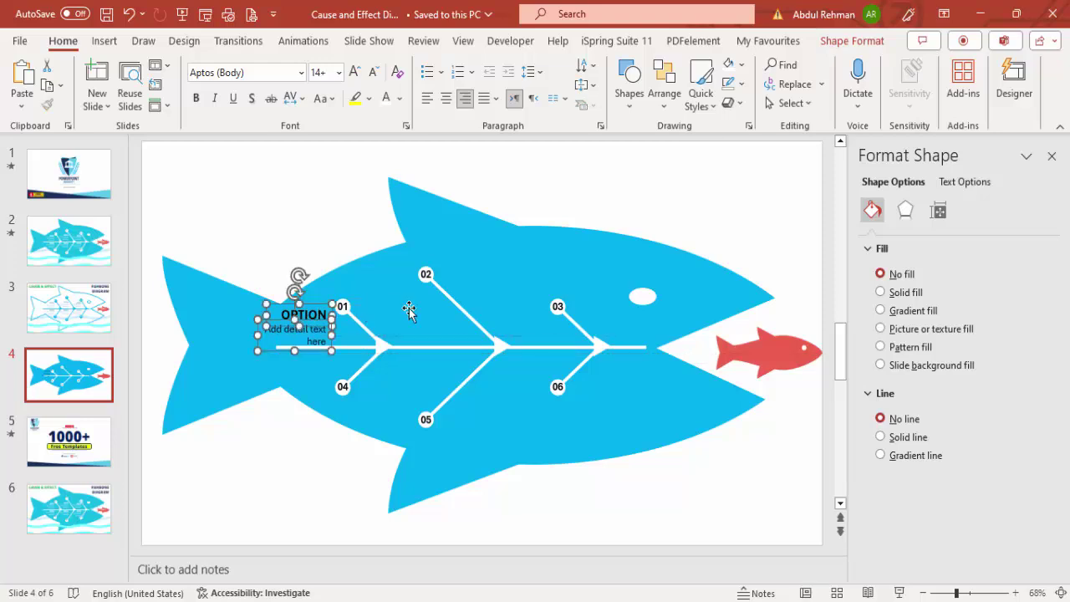
pyautogui.hotkey('ctrl', 'g')
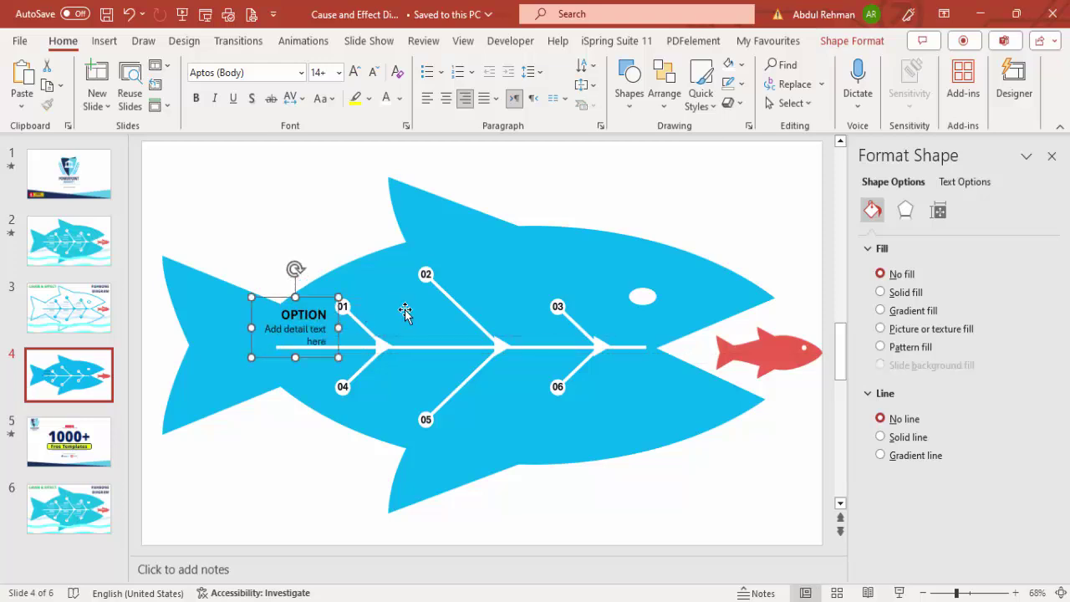
pyautogui.moveTo(330, 316); pyautogui.dragTo(530, 289)
# Add an OPTION label beside bone 03, then copy all three below the spine beside bones 04–06
pyautogui.keyDown('shift'); pyautogui.click(384, 316); pyautogui.keyUp('shift')
pyautogui.keyDown('shift'); pyautogui.click(312, 318); pyautogui.keyUp('shift')
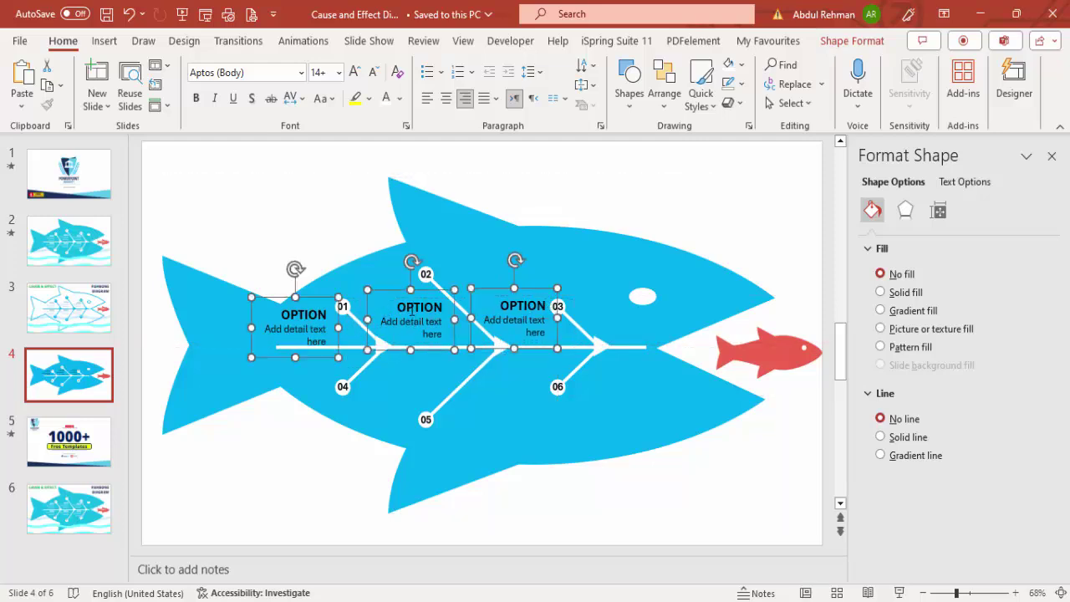
pyautogui.moveTo(409, 311); pyautogui.dragTo(402, 350)
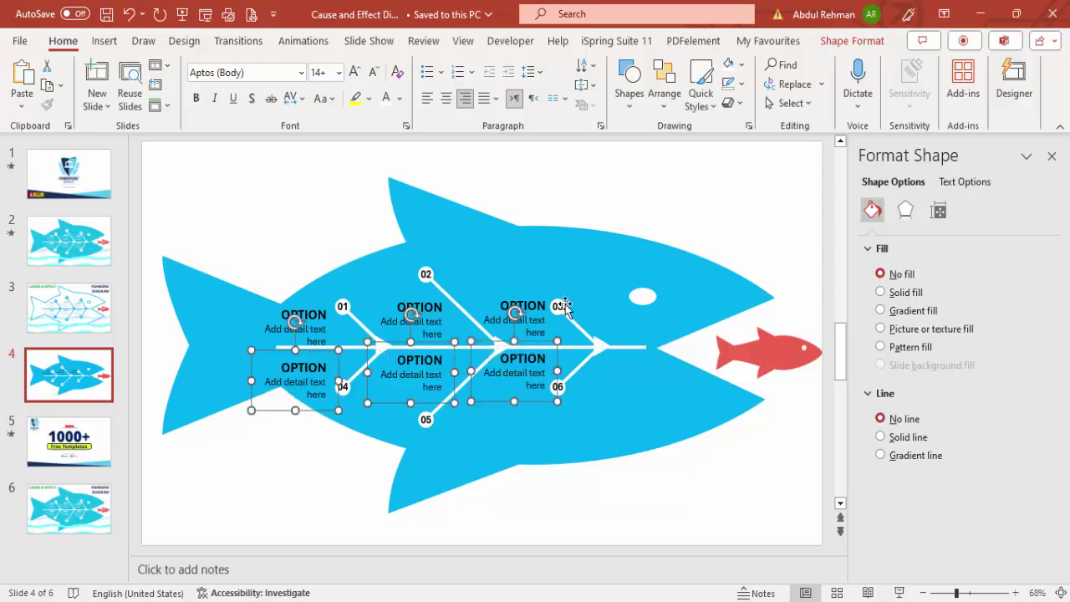
pyautogui.click(611, 215)
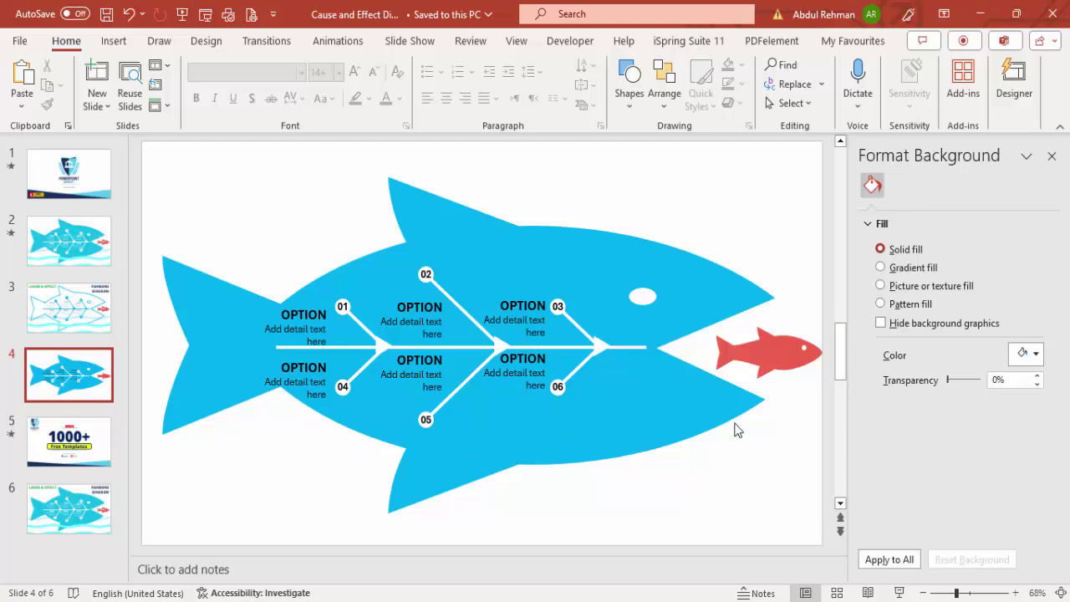
# Trace a closed zigzag Freeform: Shape of teeth along the blue fish's upper jaw
pyautogui.click(114, 41)
pyautogui.click(331, 83)
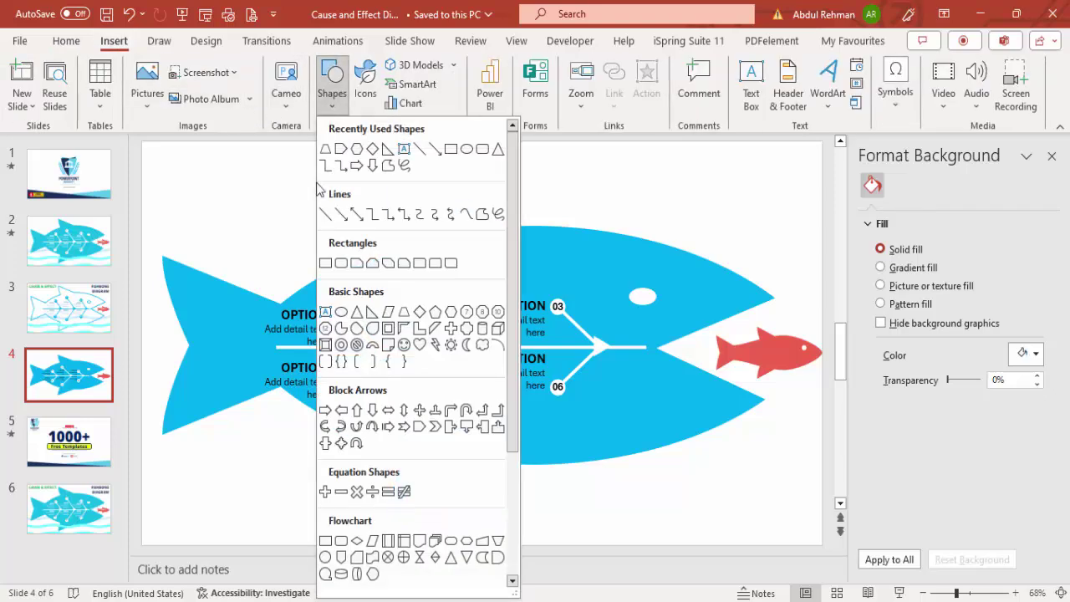
pyautogui.click(482, 215)
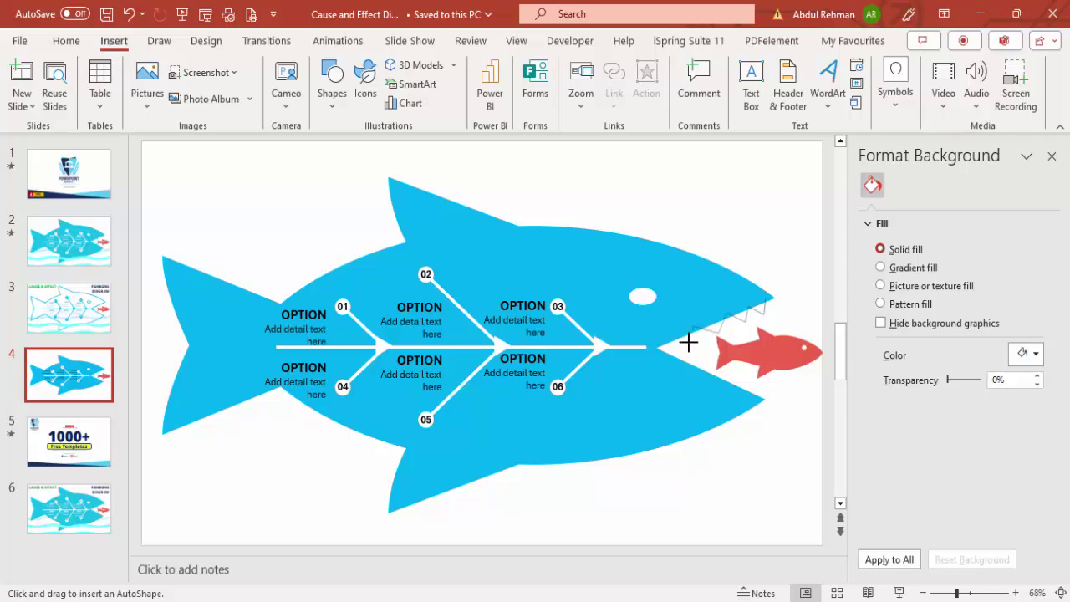
pyautogui.click(662, 336)
pyautogui.click(766, 296)
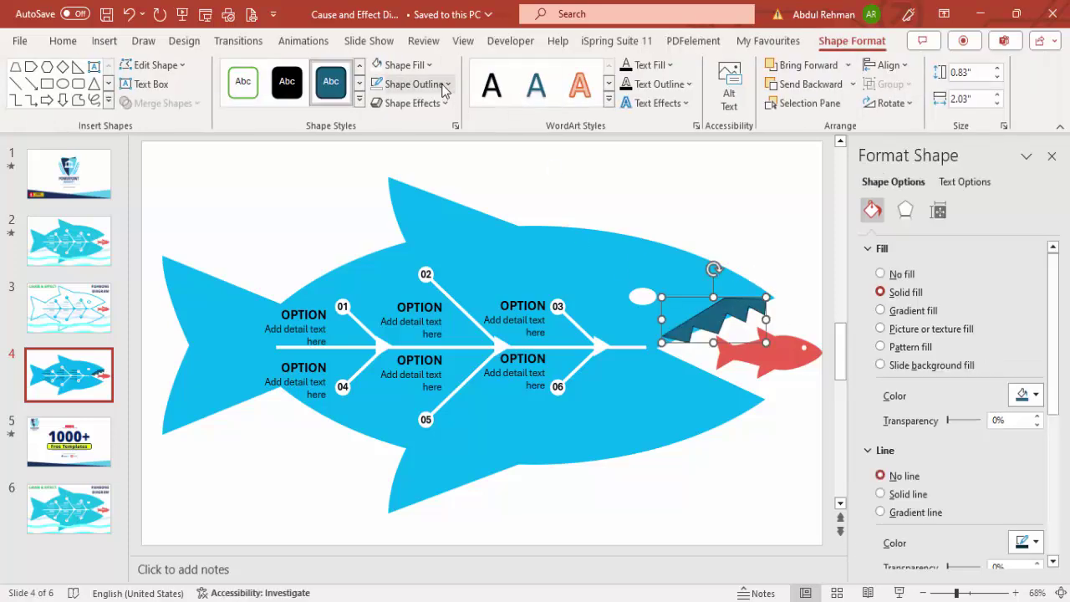
# Give the teeth no outline and a light blue fill
pyautogui.click(444, 83)
pyautogui.click(416, 290)
pyautogui.click(408, 65)
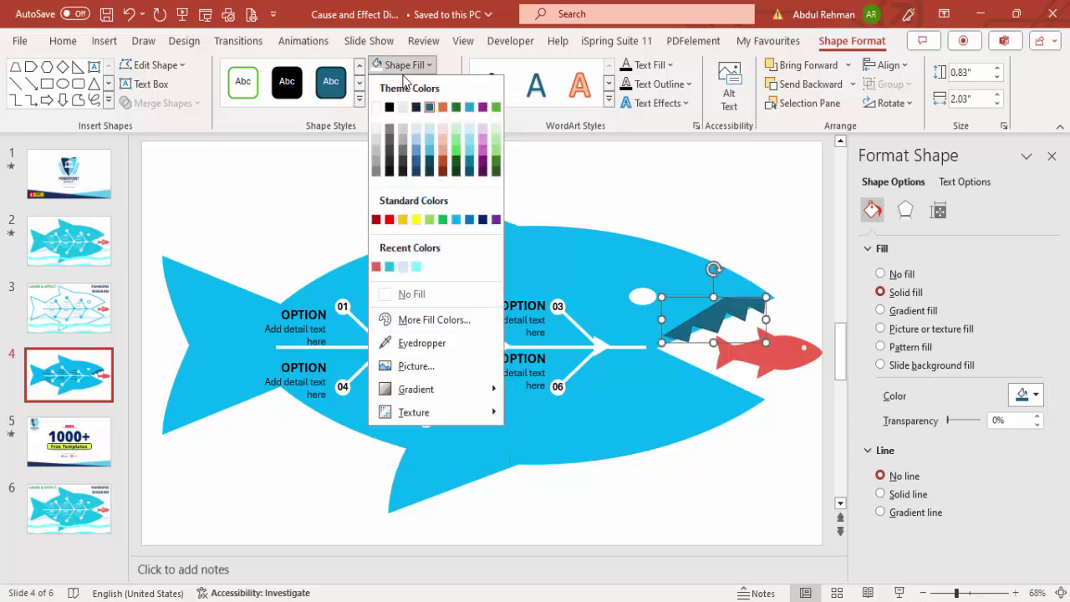
pyautogui.click(390, 259)
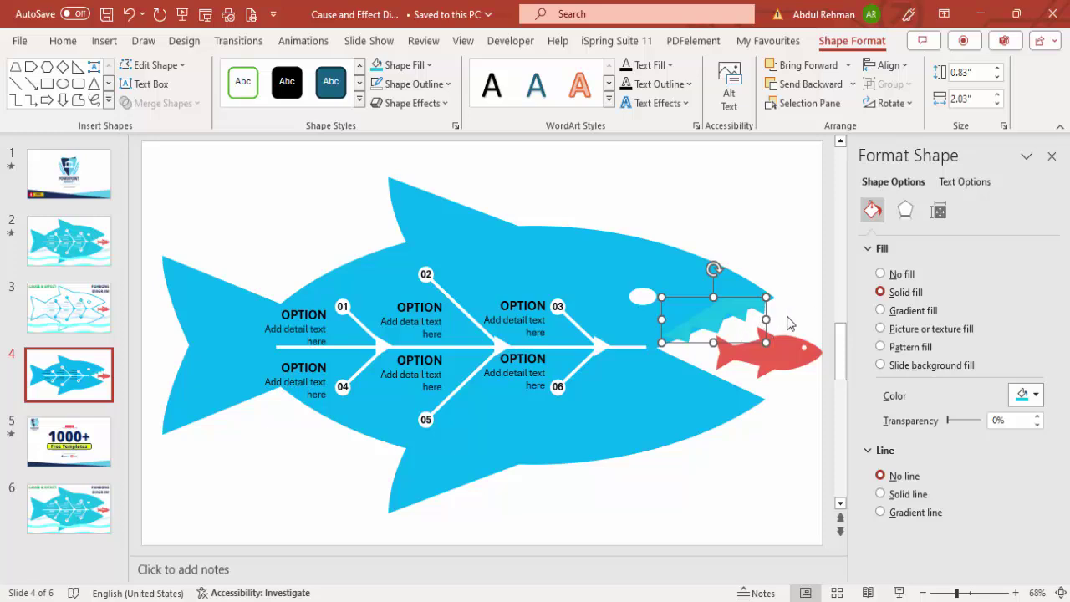
# Flip a copy of the teeth vertically and move it down to the lower jaw
pyautogui.click(892, 103)
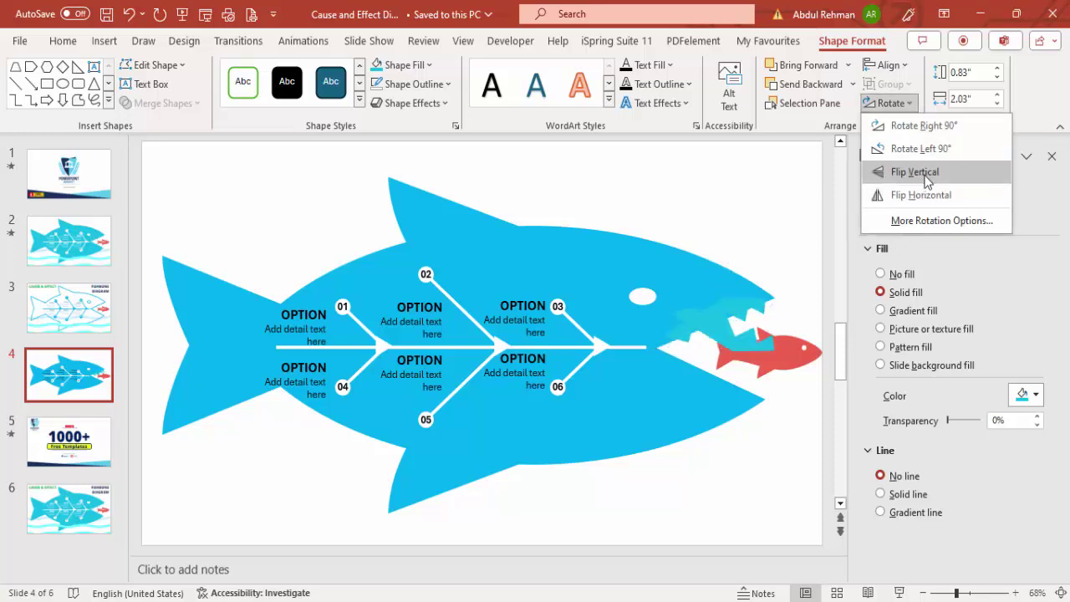
pyautogui.click(915, 171)
pyautogui.moveTo(739, 341); pyautogui.dragTo(739, 387)
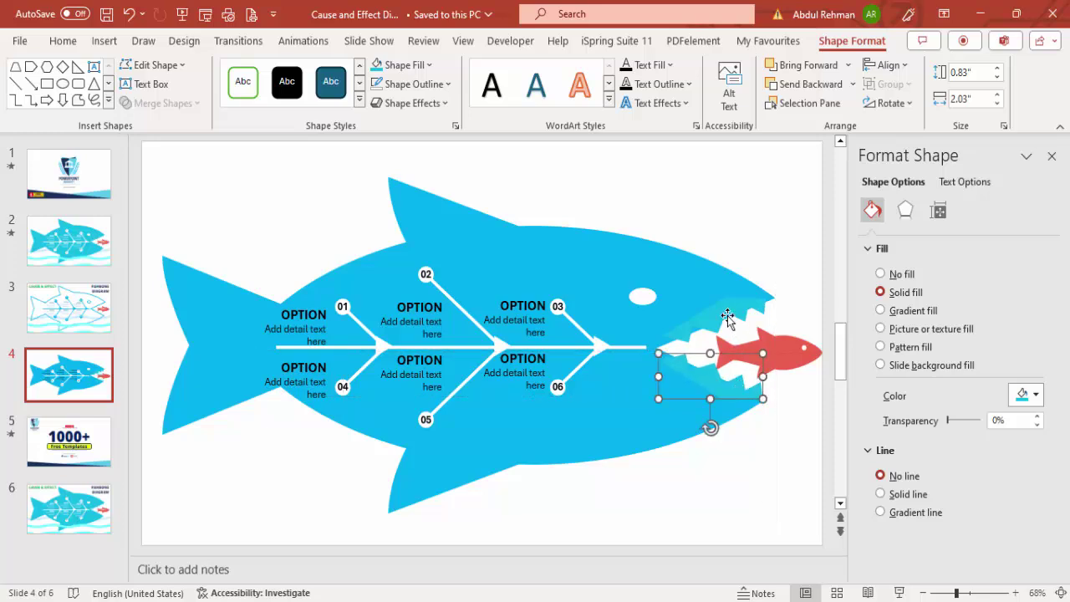
# Group both sets of teeth with the fish body and send the group to the back
pyautogui.keyDown('shift'); pyautogui.click(727, 315); pyautogui.keyUp('shift')
pyautogui.keyDown('shift'); pyautogui.click(744, 272); pyautogui.keyUp('shift')
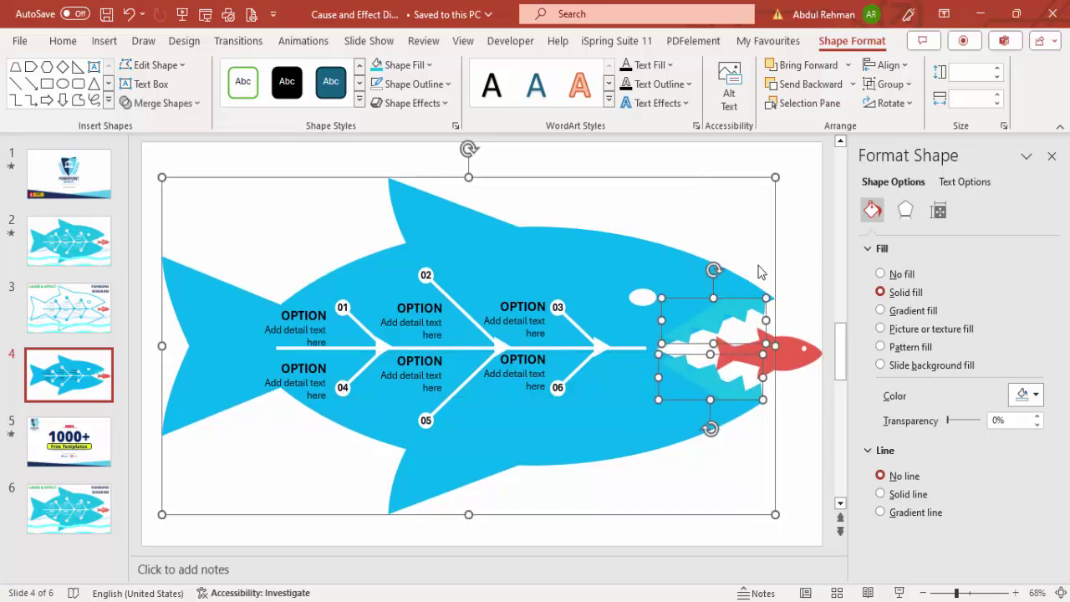
pyautogui.hotkey('ctrl', 'g')
pyautogui.click(853, 84)
pyautogui.click(819, 132)
pyautogui.click(764, 182)
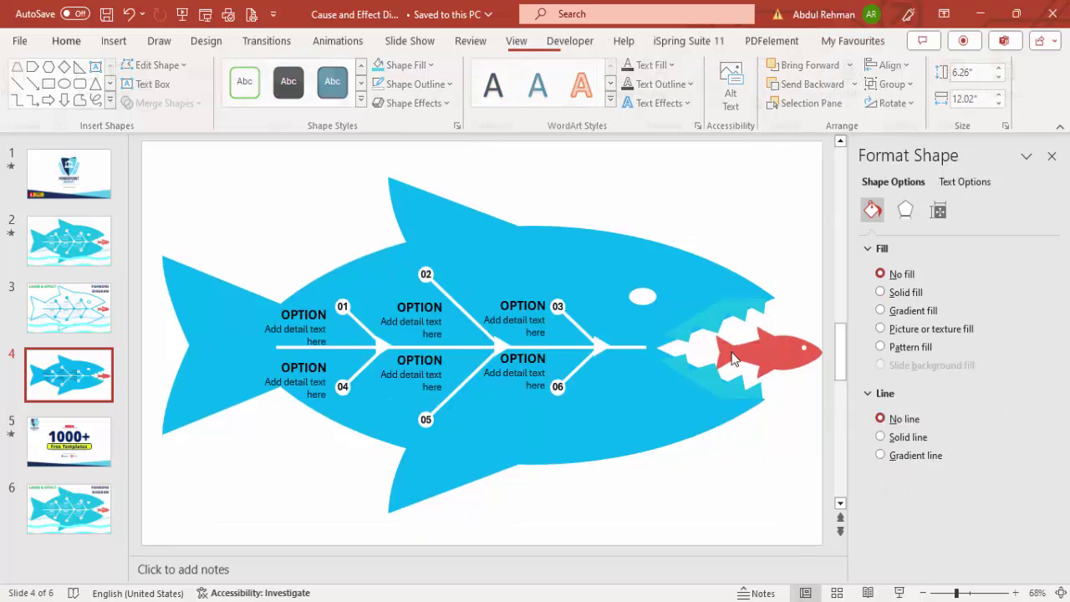
# Draw a text box over the red fish and type 'EFFECT'
pyautogui.click(114, 41)
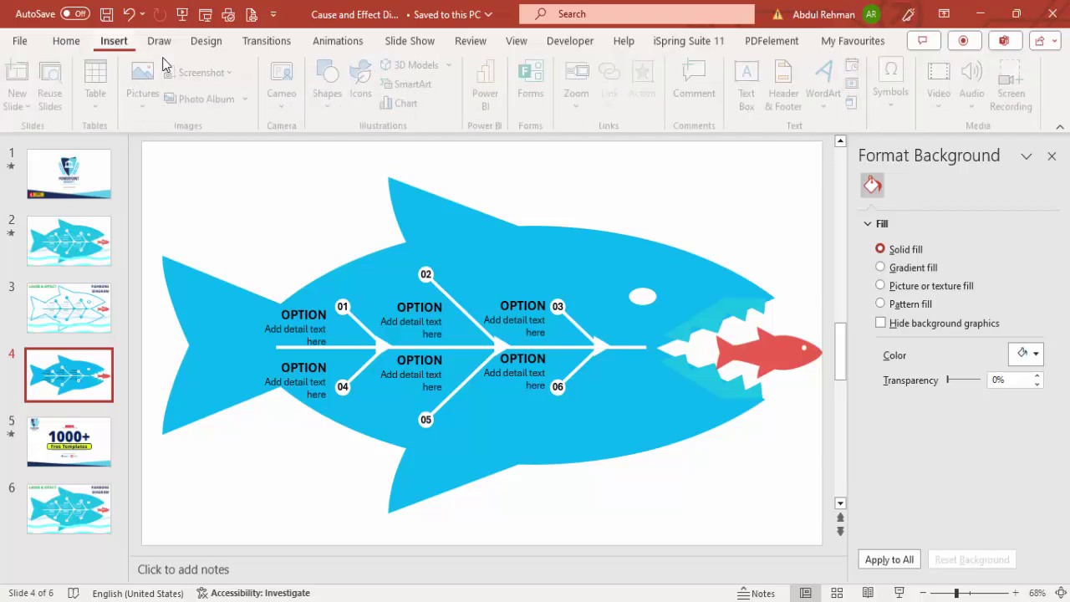
pyautogui.click(751, 88)
pyautogui.moveTo(741, 351); pyautogui.dragTo(805, 365)
pyautogui.moveTo(805, 366); pyautogui.dragTo(806, 367)
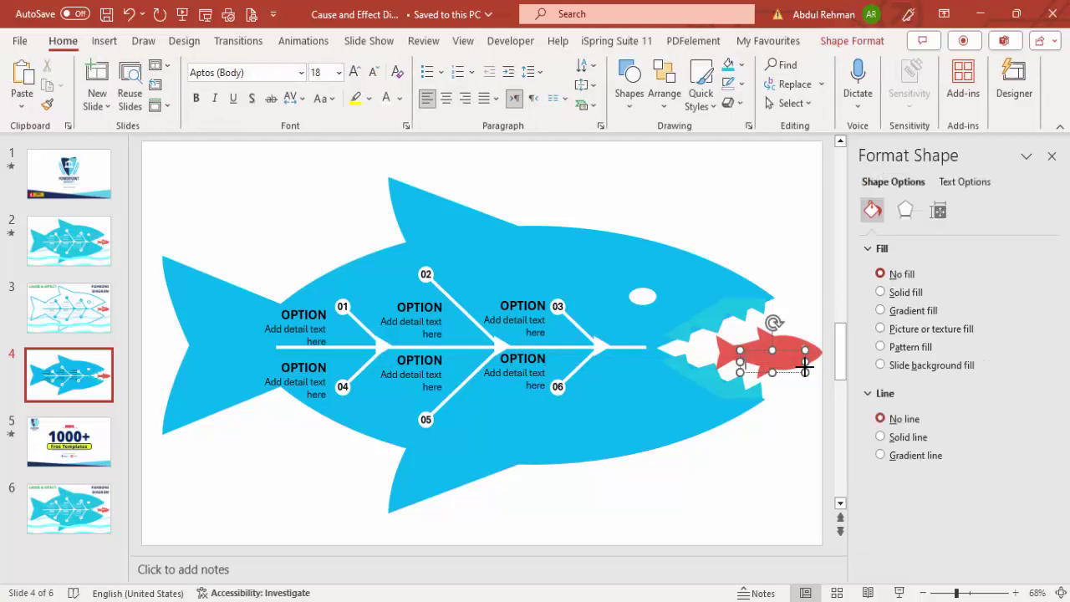
pyautogui.write('EFFECT')
pyautogui.click(80, 251)
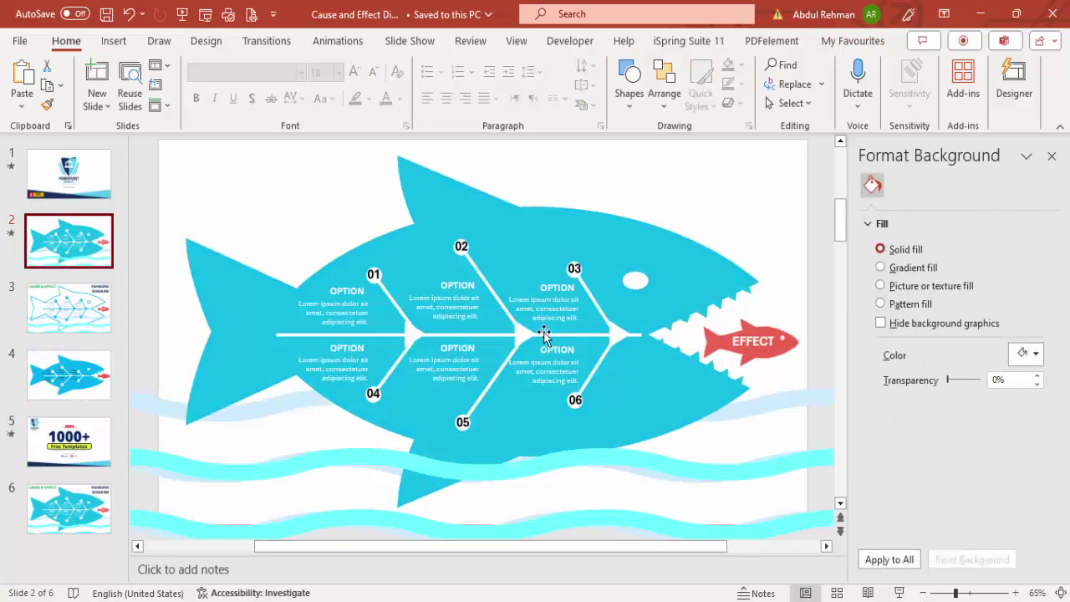
pyautogui.click(92, 361)
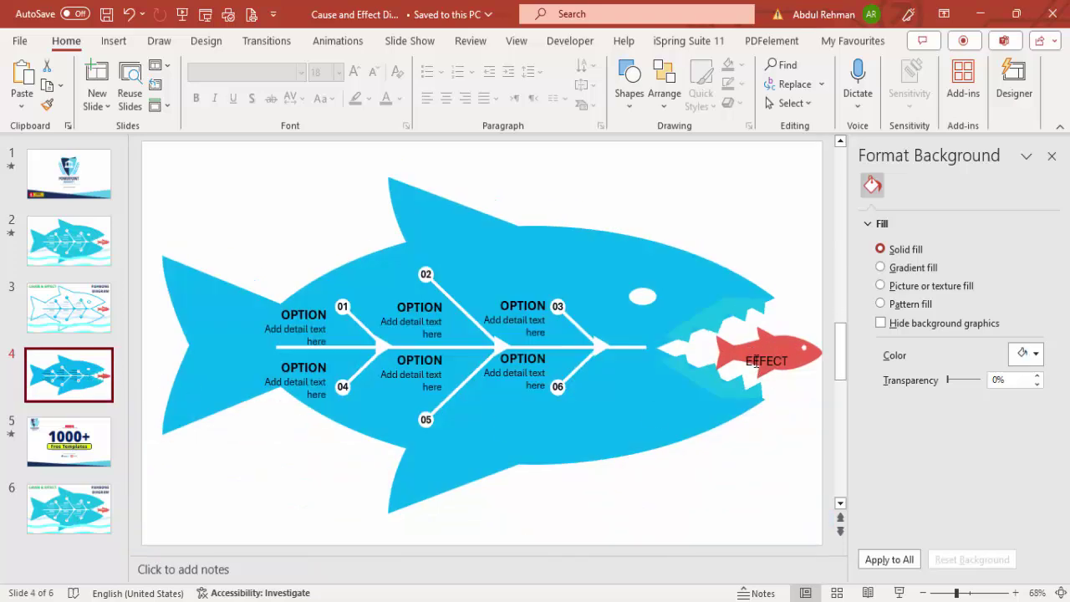
# Move the EFFECT label onto the red fish and make it bold and white
pyautogui.click(787, 351)
pyautogui.moveTo(787, 352); pyautogui.dragTo(782, 341)
pyautogui.click(196, 98)
pyautogui.click(386, 101)
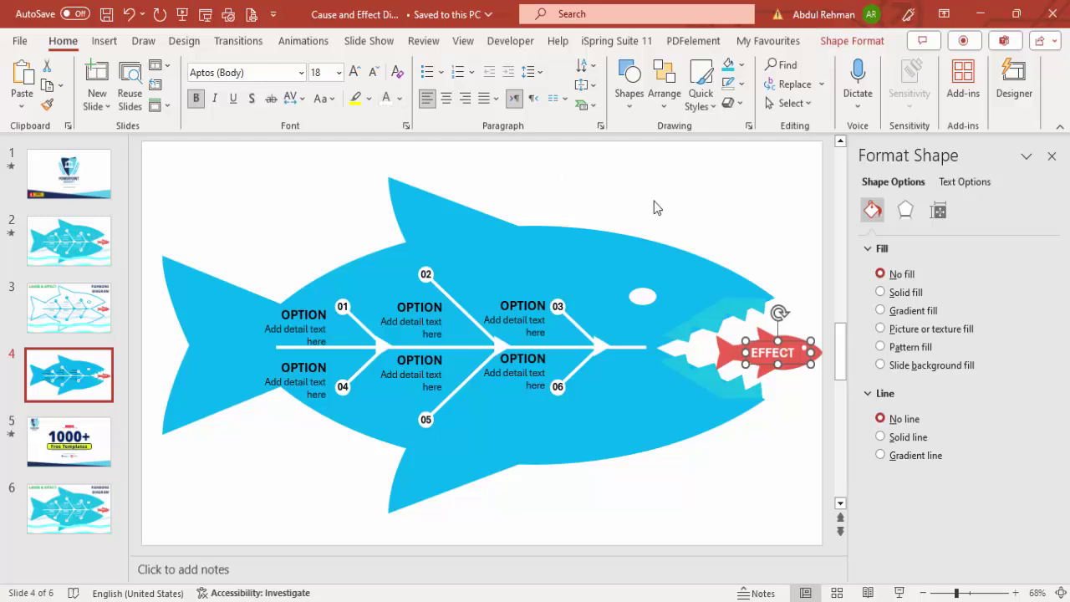